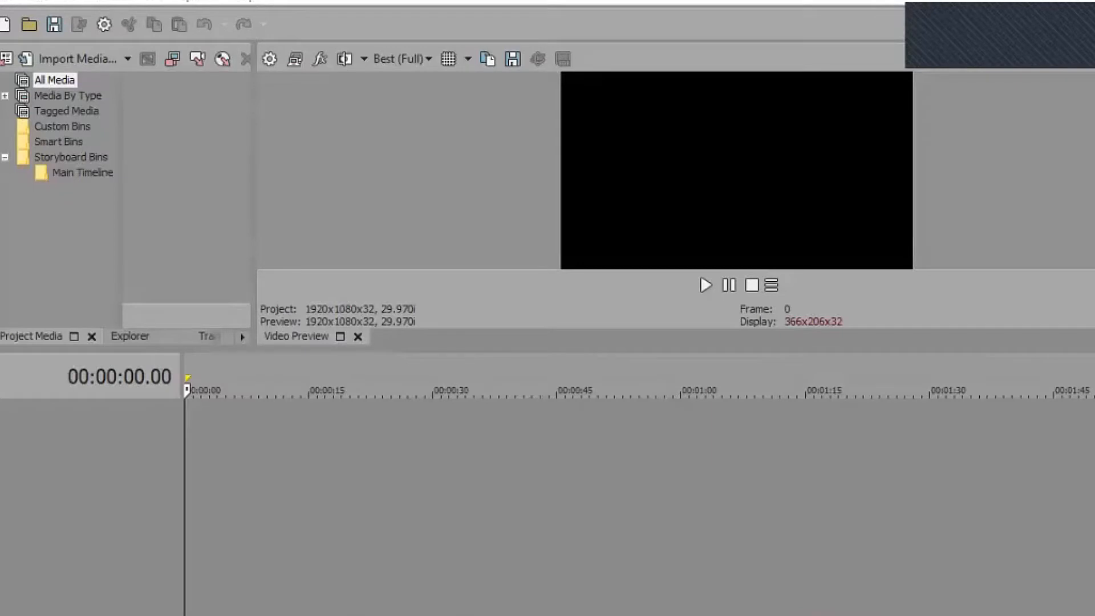
Widen the Project Media pane so that it takes up more room beside the video preview.
left_click_drag(254, 199, 375, 200)
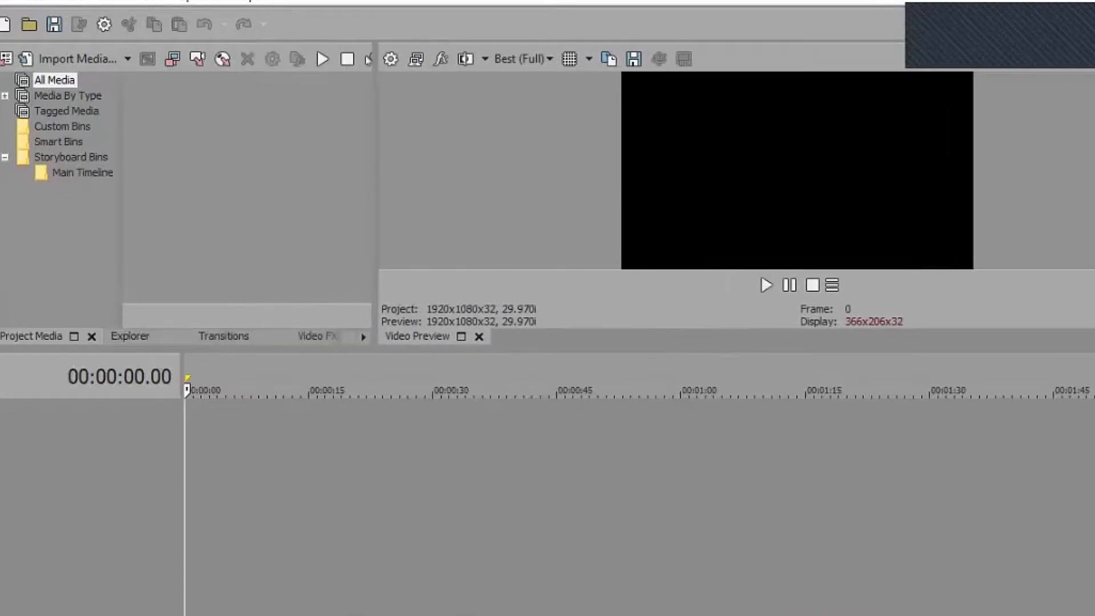
left_click(130, 336)
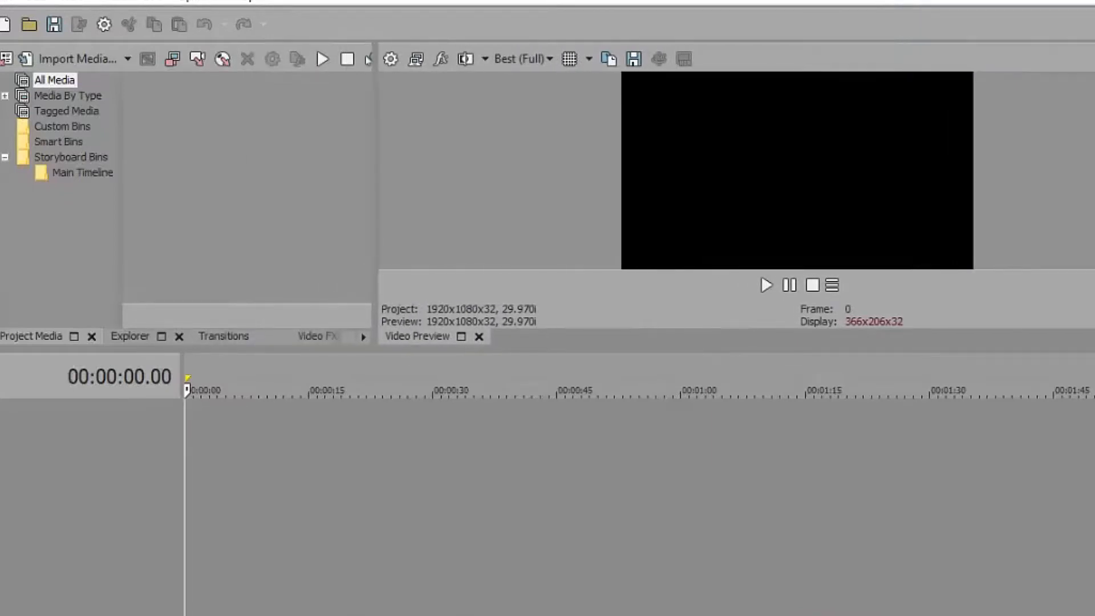
key("alt+5")
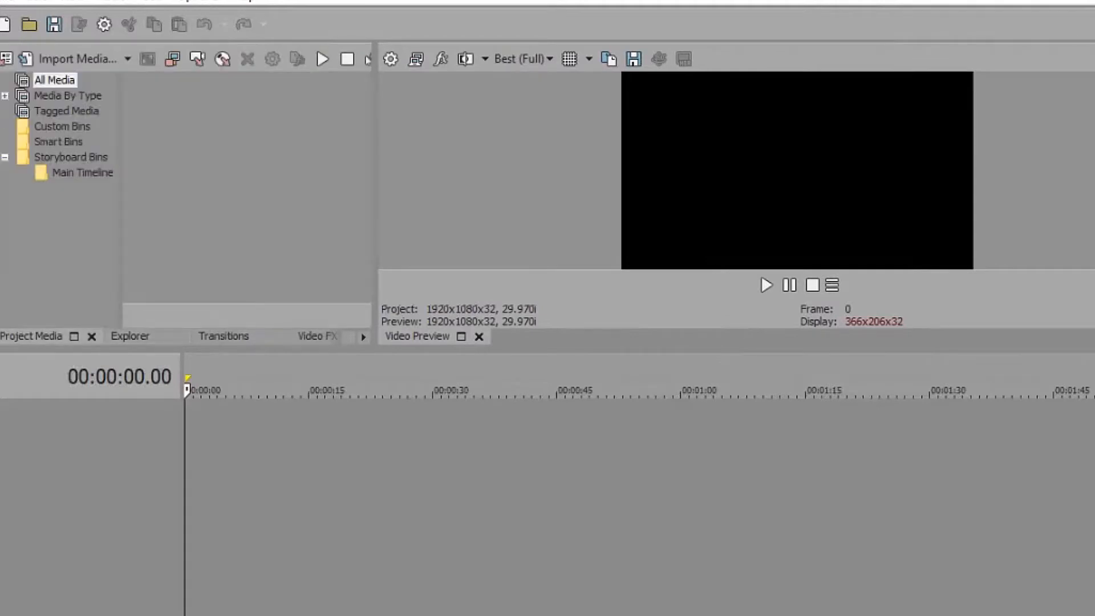
Switch to File Explorer, place the Real_Time_Shorts folder window beside the media pane, and add DJI_0968 to the project media.
key("alt+Tab")
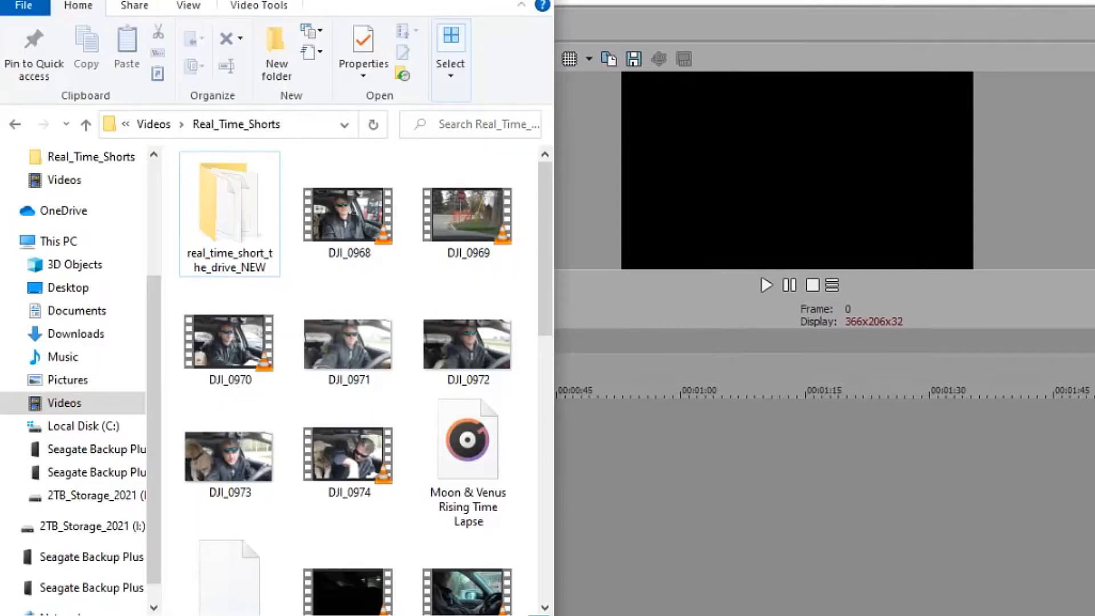
left_click_drag(351, 0, 879, 31)
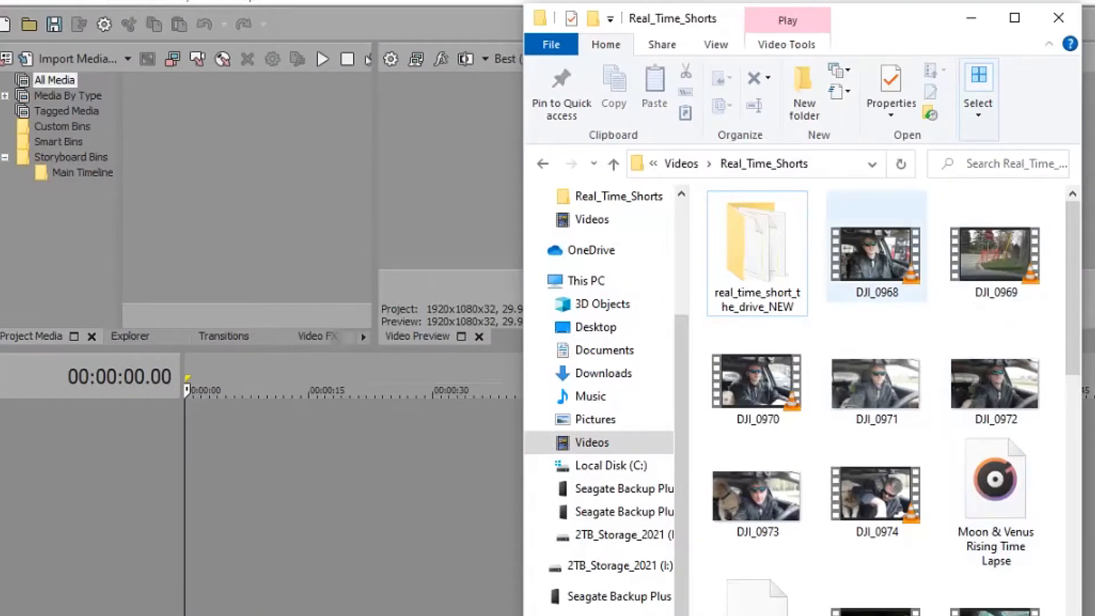
left_click(876, 254)
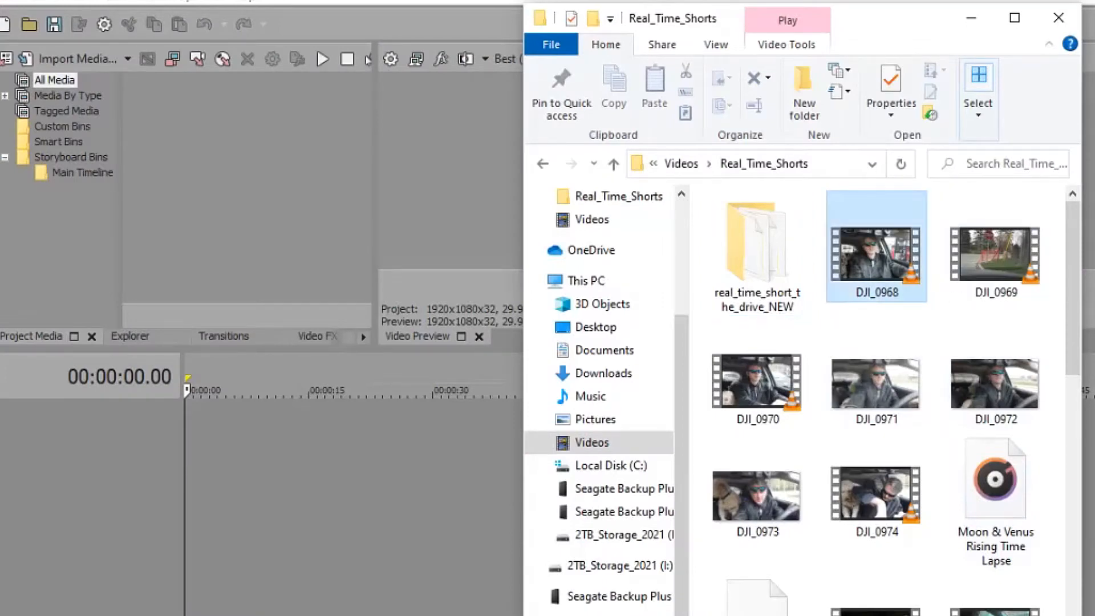
left_click_drag(877, 253, 246, 189)
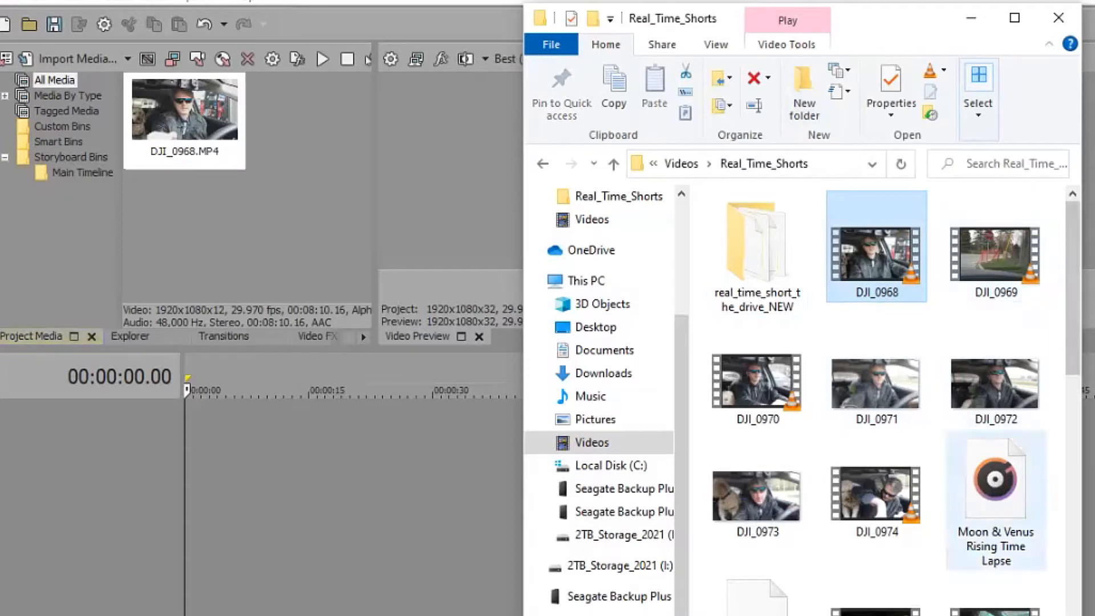
Open the real_time_short_the_drive_NEW subfolder and add the 23460004 video to the project media.
scroll(879, 400, "down", 5)
scroll(879, 399, "down", 3)
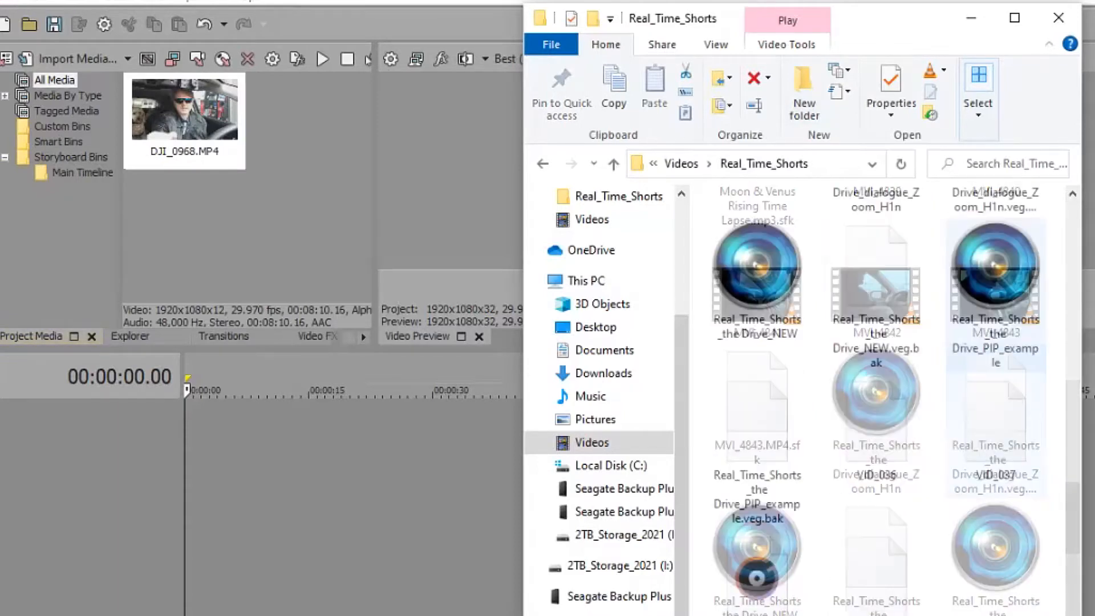
scroll(995, 456, "up", 3)
scroll(996, 457, "up", 3)
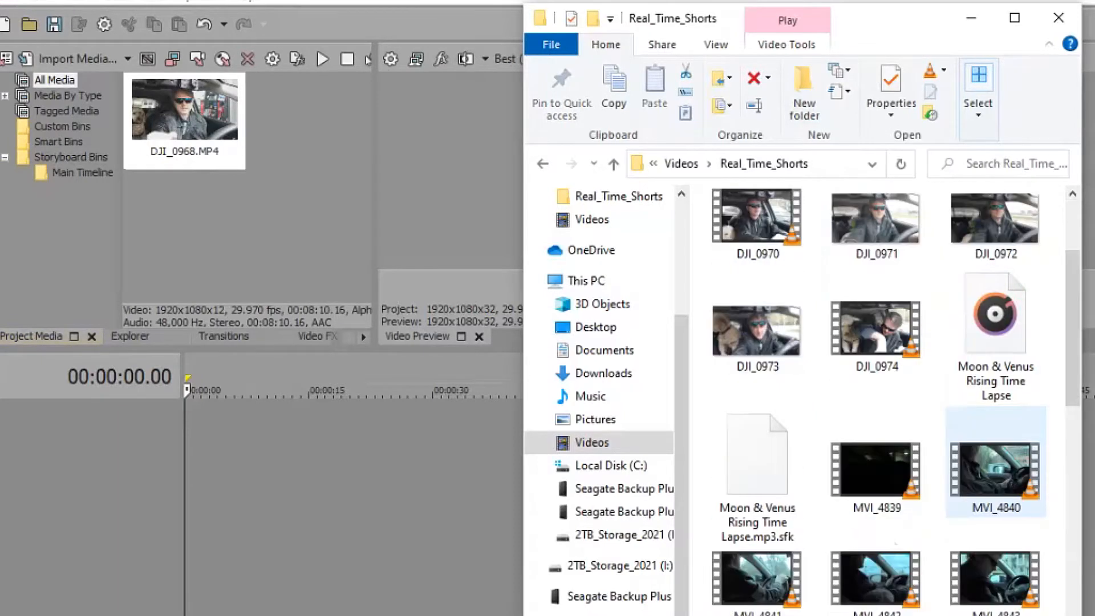
scroll(876, 330, "up", 2)
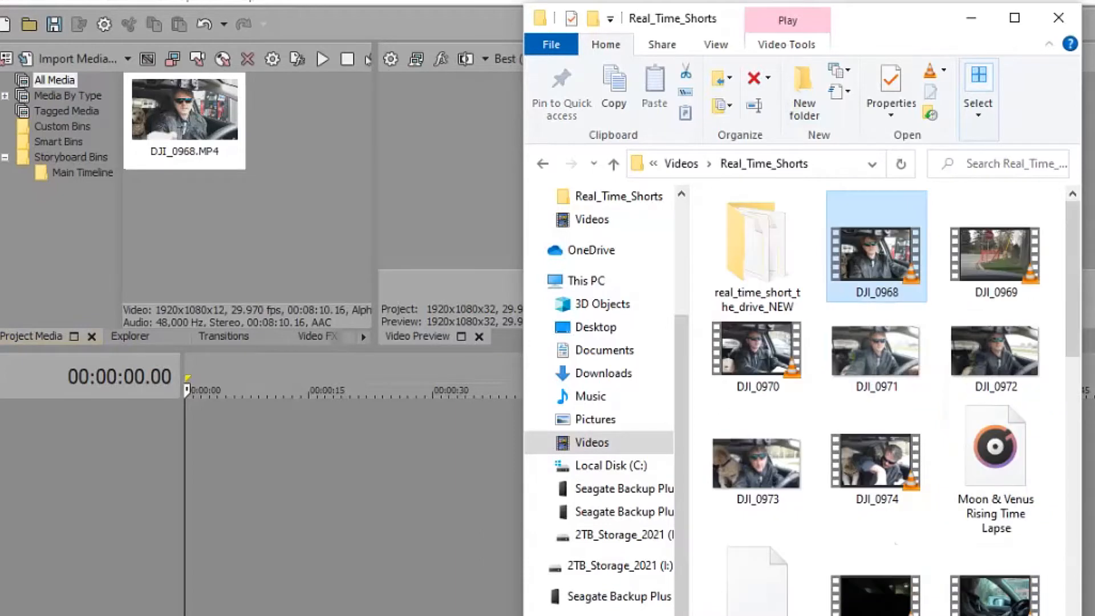
left_click(757, 253)
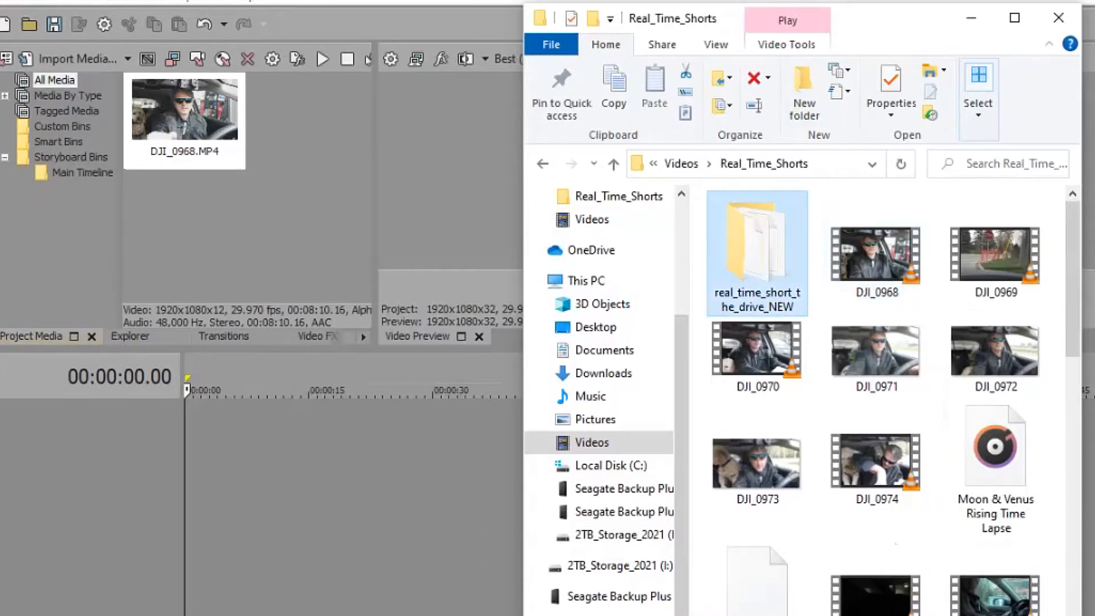
double_click(757, 252)
scroll(972, 426, "down", 3)
scroll(972, 427, "up", 3)
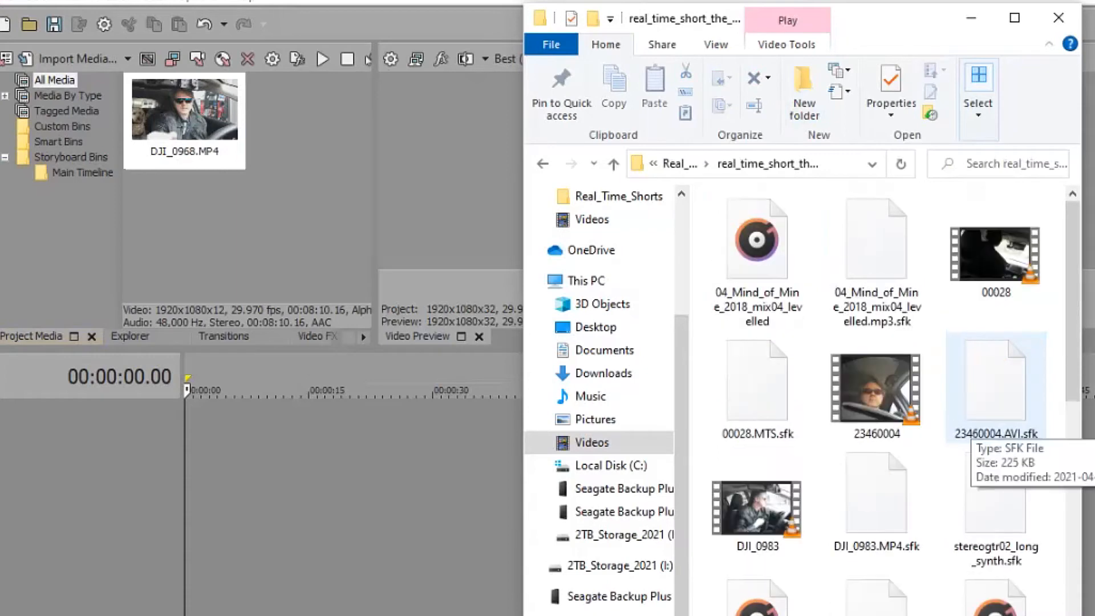
left_click(876, 388)
left_click_drag(876, 388, 245, 228)
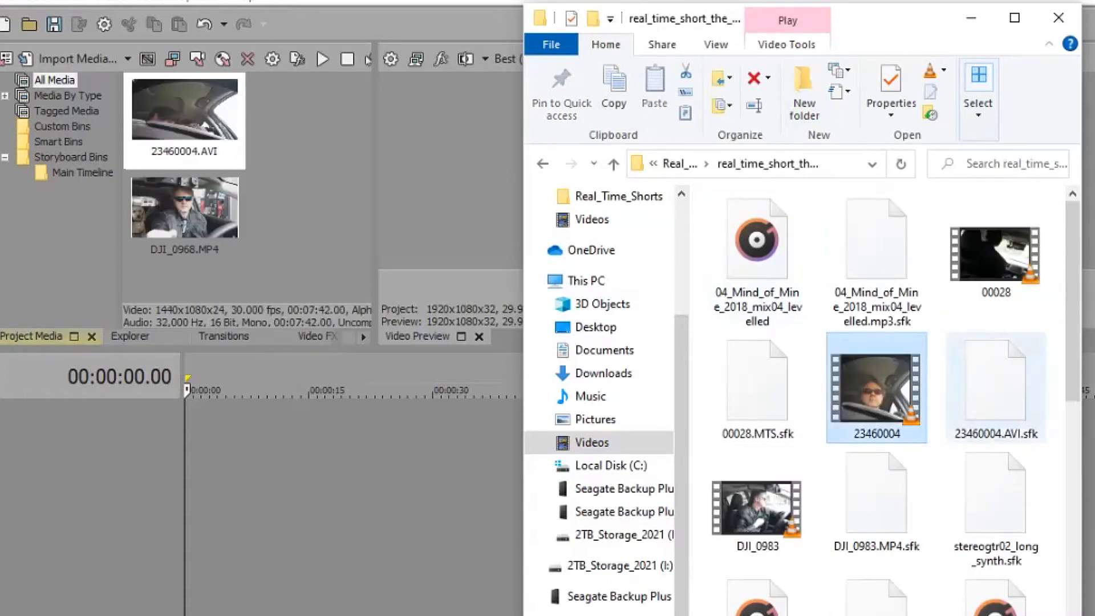
Add the 00028 and VID_054 videos to the project media, and return to the video editor.
left_click_drag(995, 254, 245, 228)
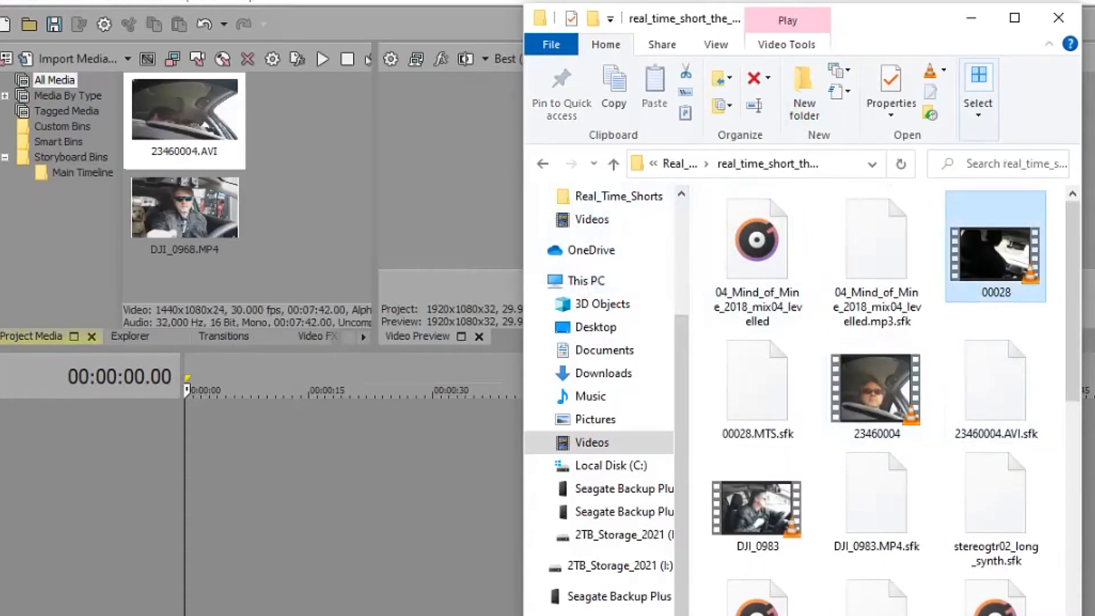
scroll(998, 433, "down", 10)
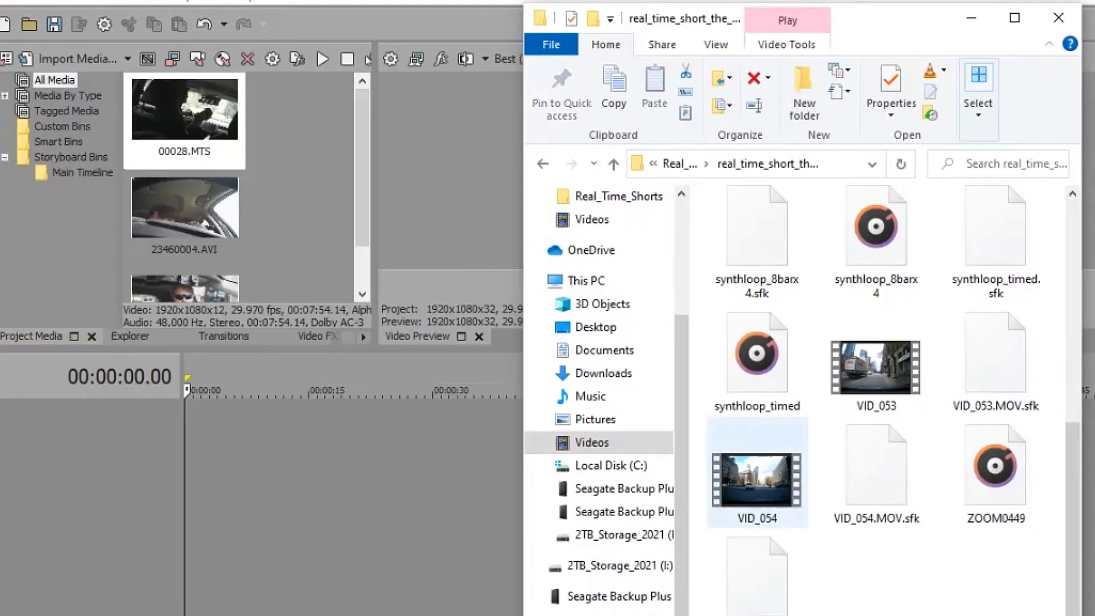
left_click(757, 479)
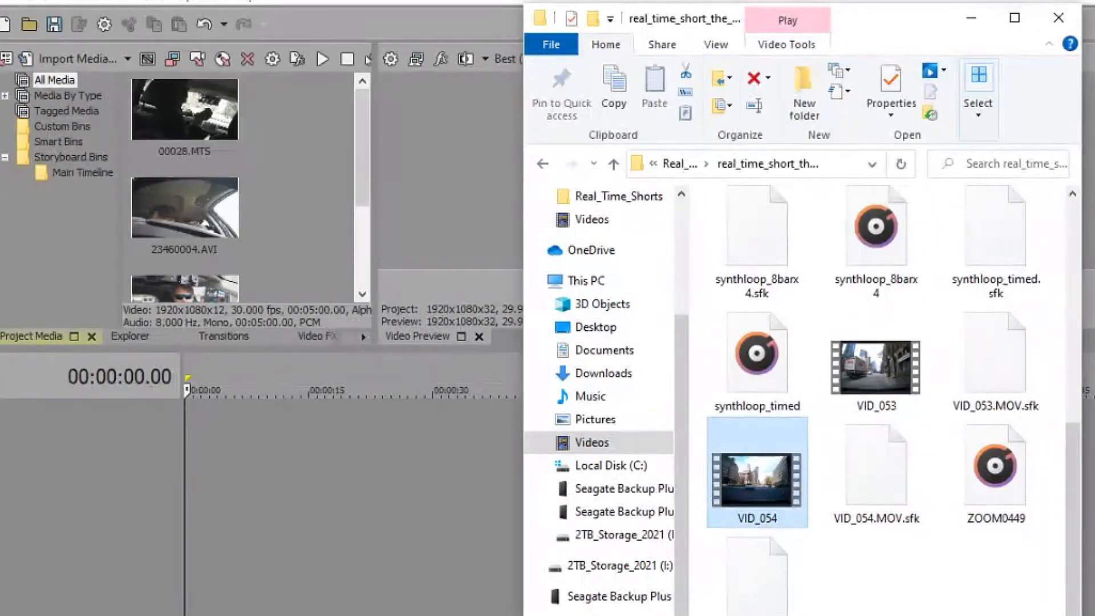
left_click(971, 18)
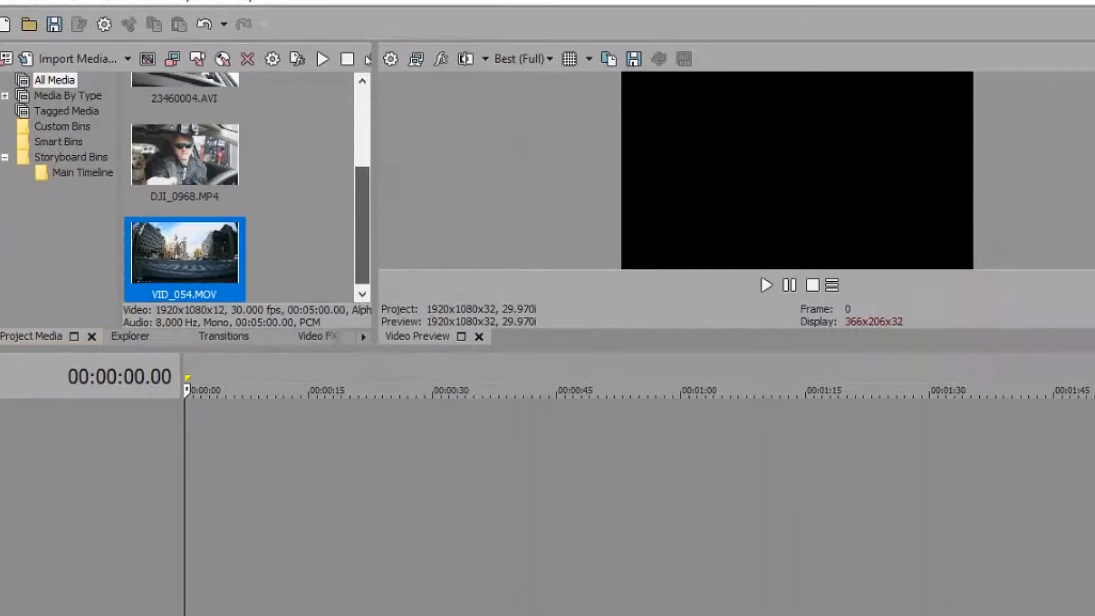
Place VID_054.MOV on the timeline with matching project video settings, and trim both ends to a length of about 59 seconds.
left_click_drag(184, 248, 311, 432)
key("Return")
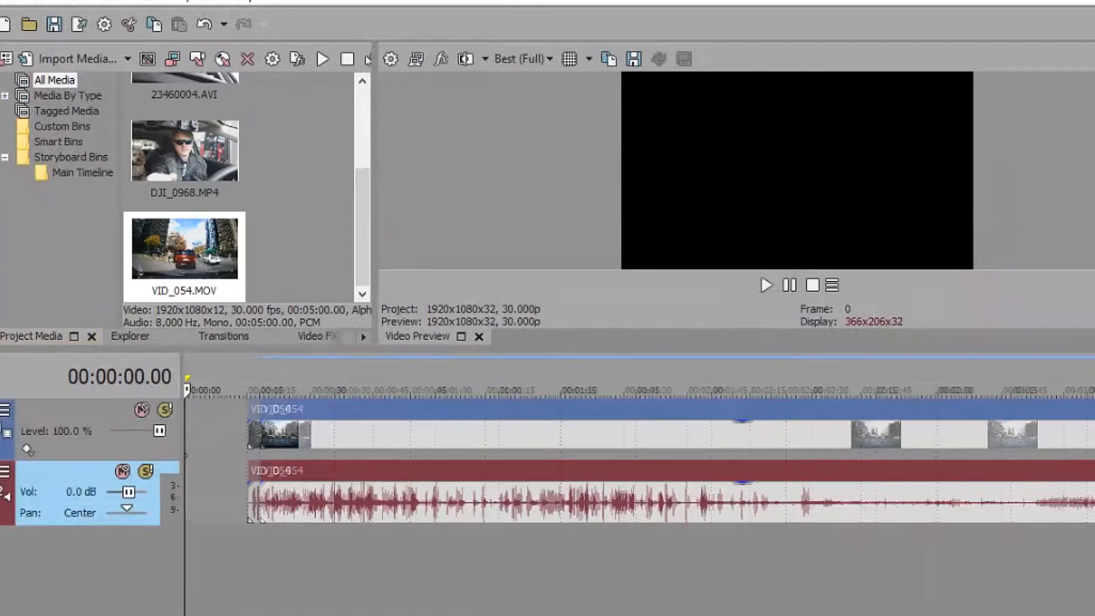
left_click_drag(234, 434, 452, 433)
left_click(452, 433)
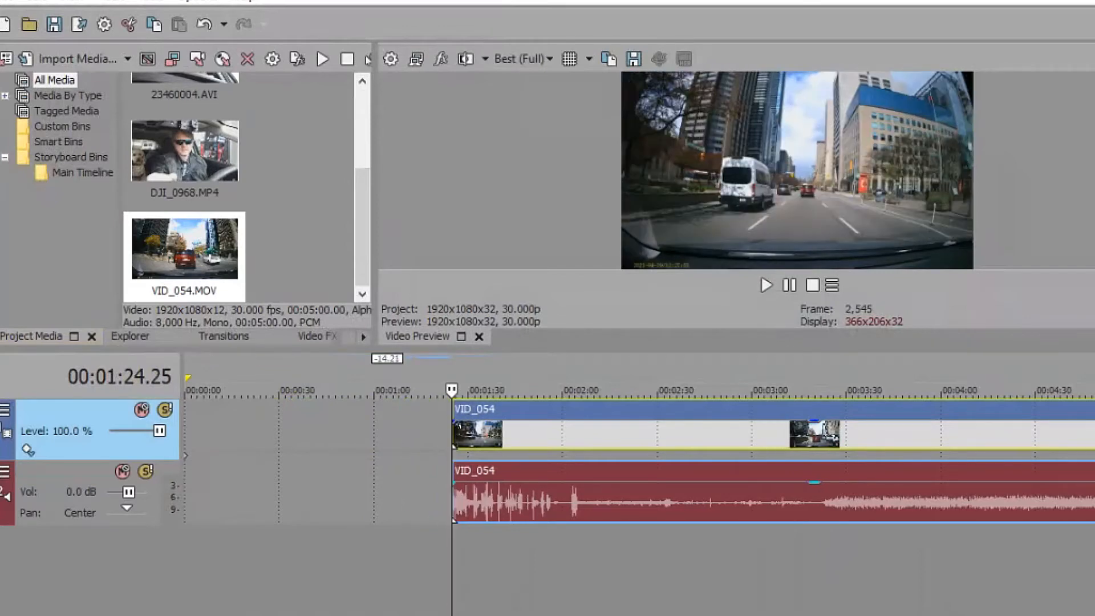
left_click_drag(1094, 434, 639, 433)
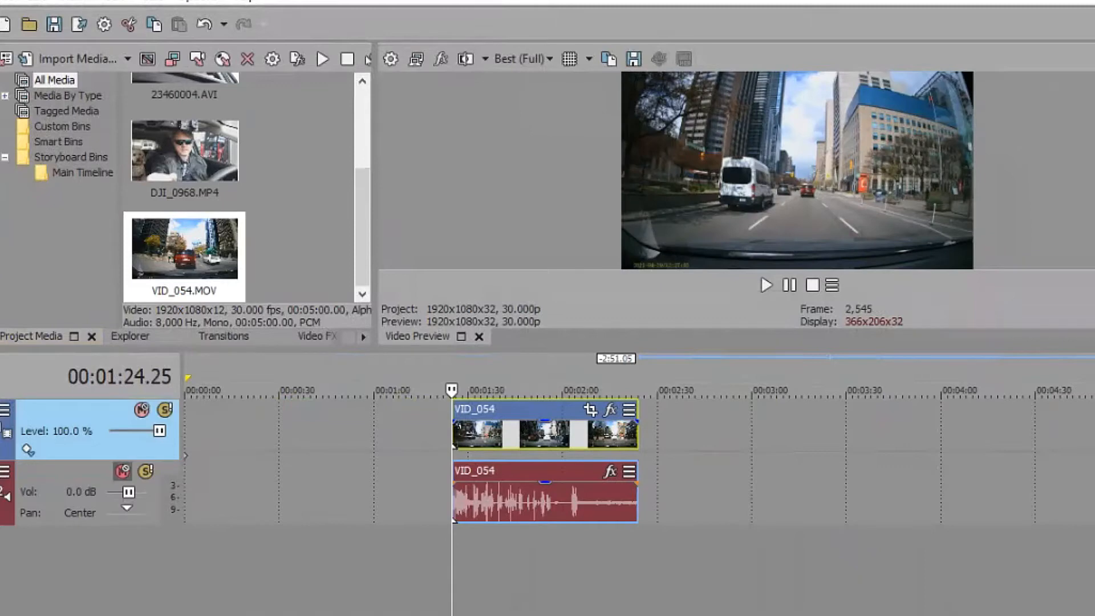
Cut the trimmed VID_054 clip from the timeline, leaving the audio track unmuted.
left_click(122, 471)
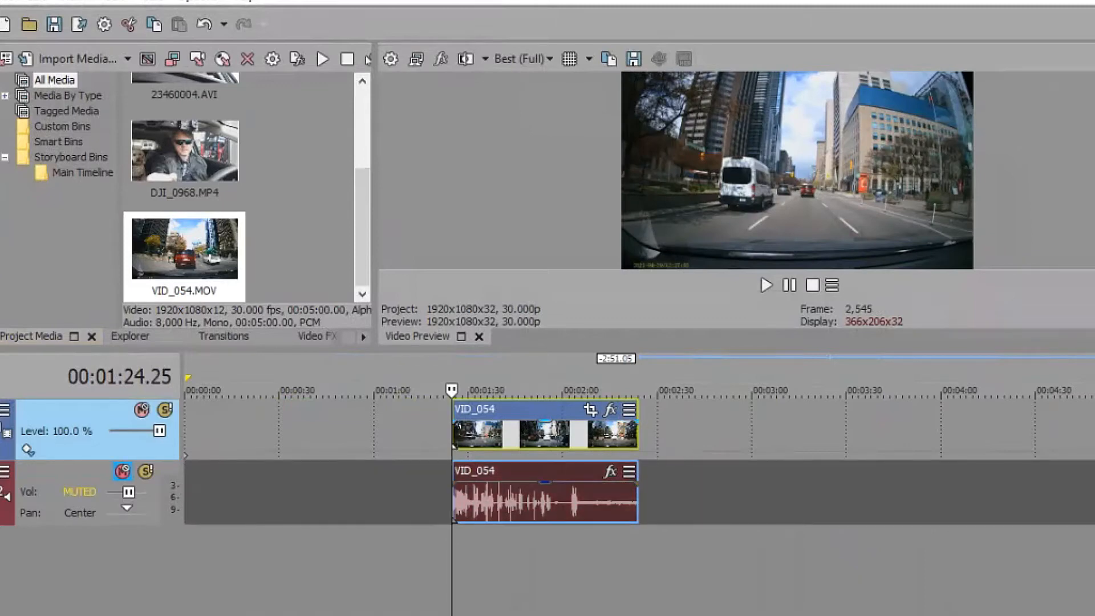
key("ctrl+x")
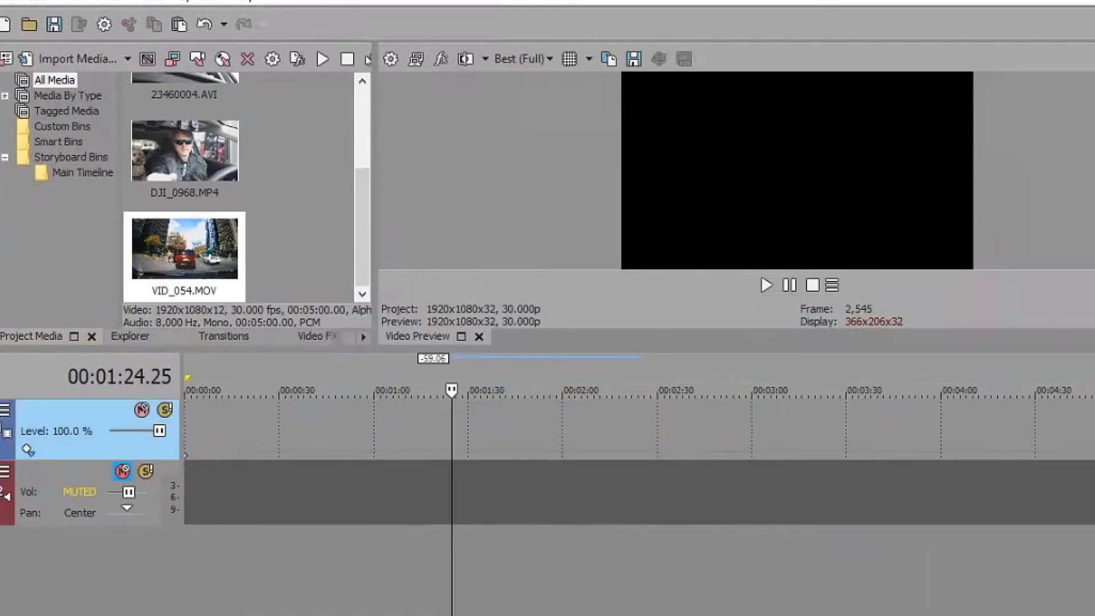
left_click(122, 472)
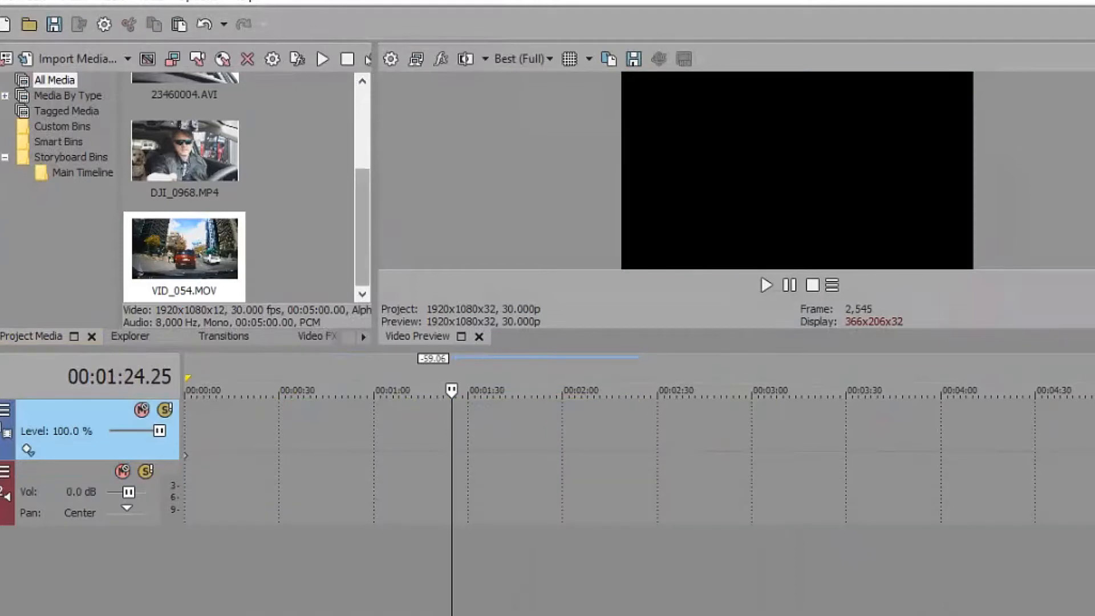
Insert three additional video tracks above the existing video track.
right_click(382, 569)
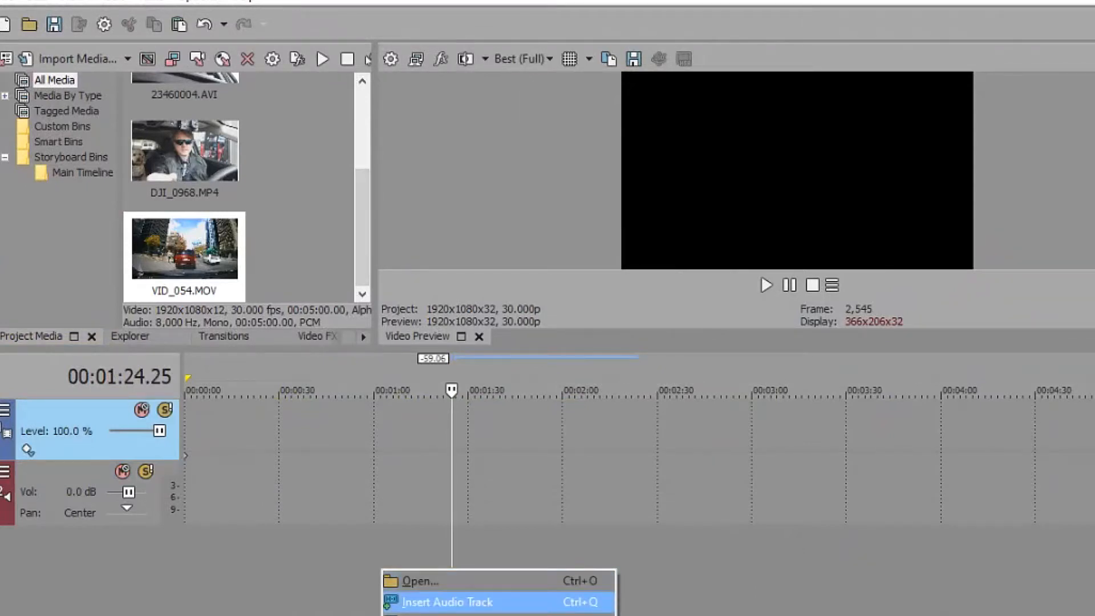
left_click(425, 204)
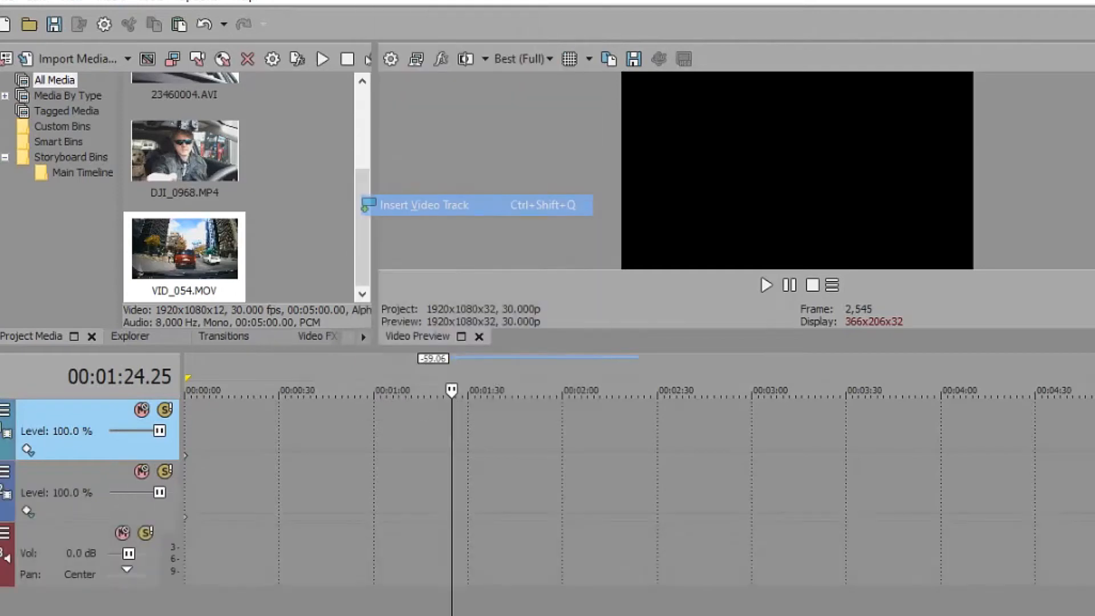
right_click(358, 421)
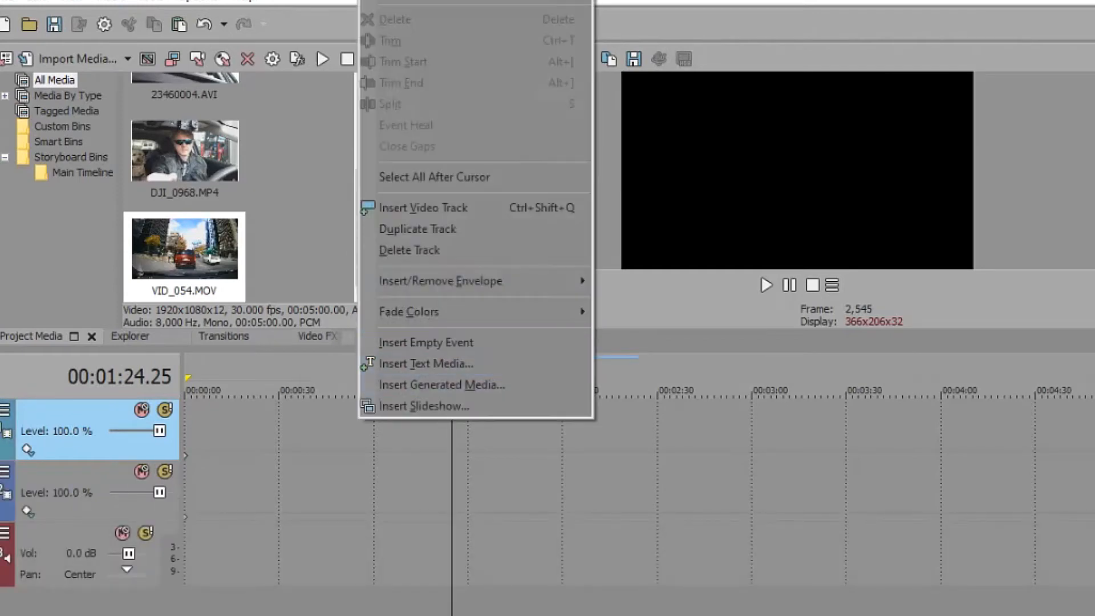
left_click(400, 208)
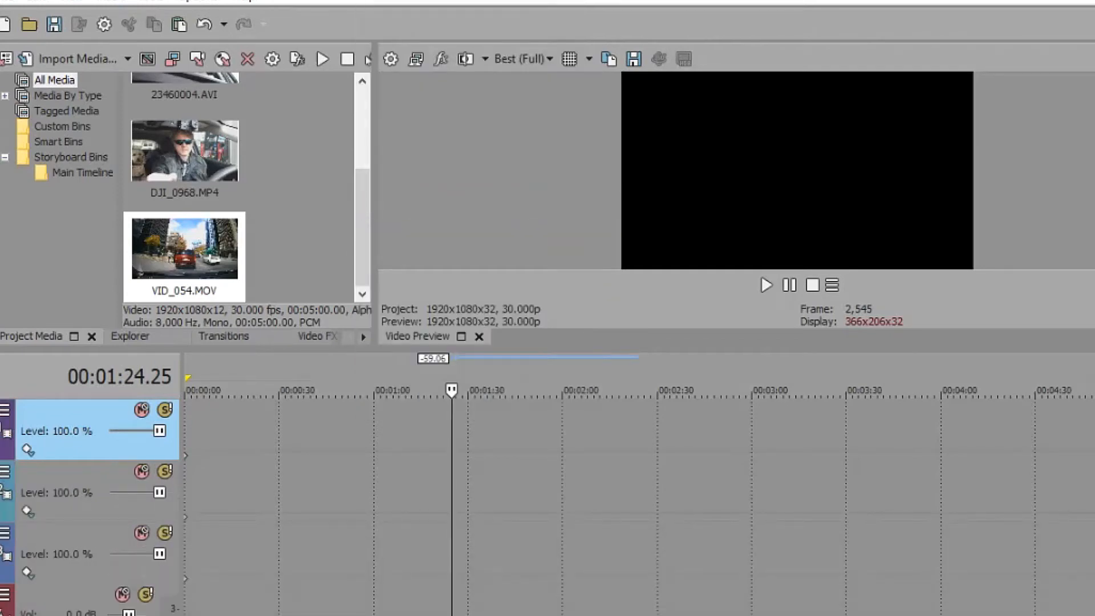
right_click(318, 412)
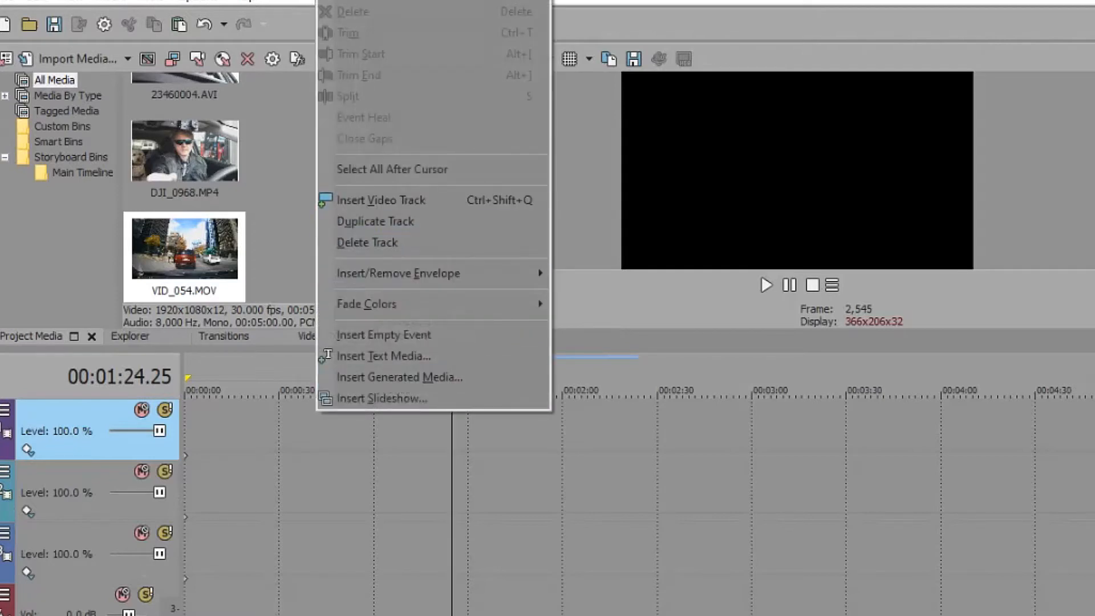
right_click(267, 416)
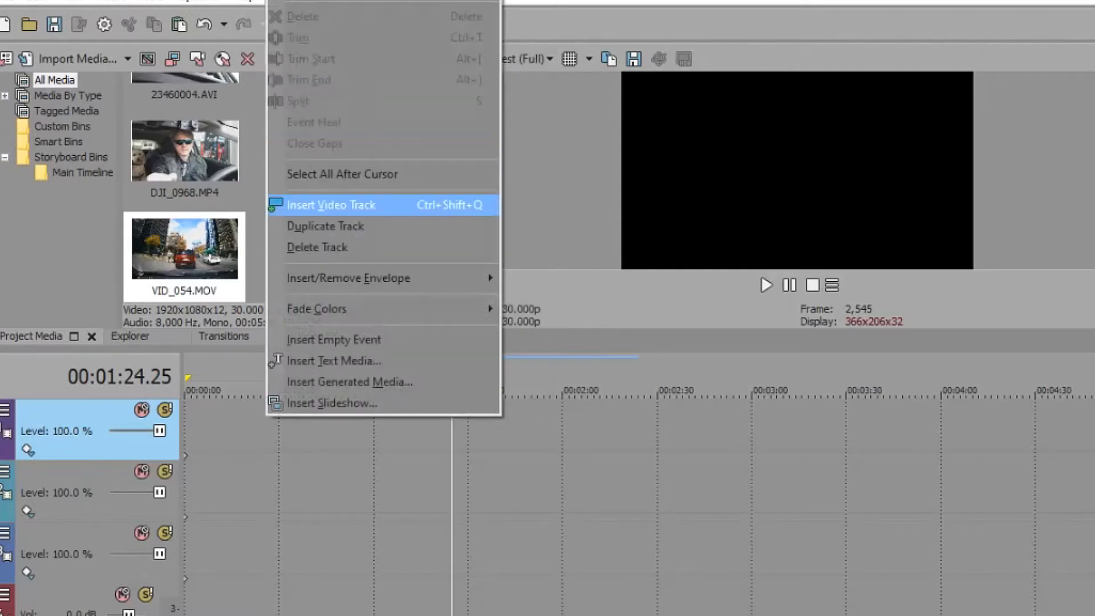
left_click(383, 205)
mouse_move(363, 227)
left_mouse_down()
mouse_move(362, 147)
mouse_move(362, 227)
left_mouse_up()
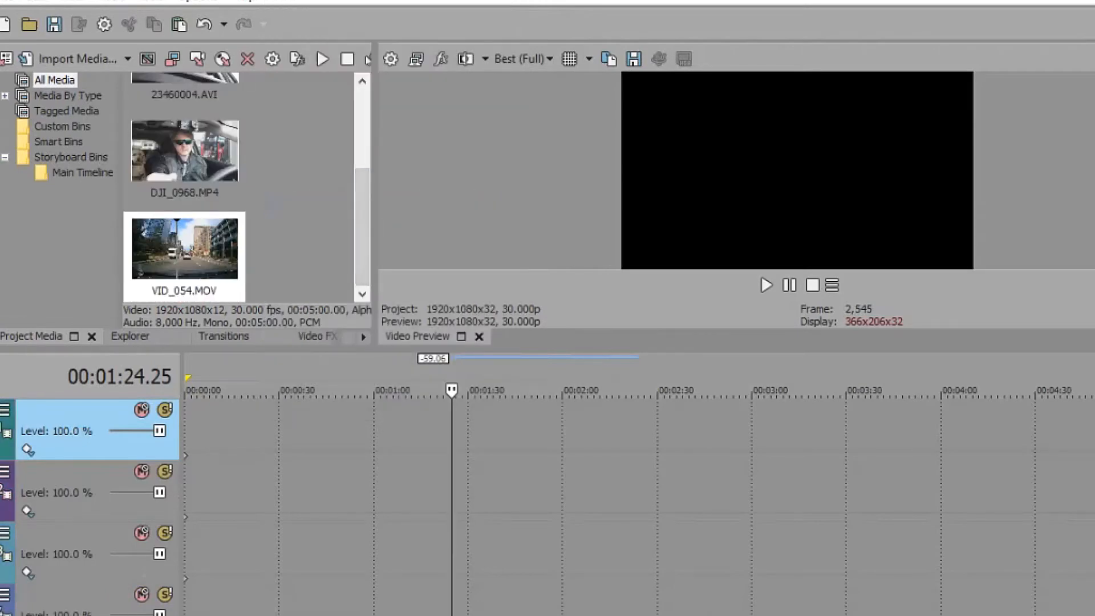
Open VID_054.MOV in the Trimmer and select the range from about 00:02:04.16 to 00:02:46.25.
right_click(179, 248)
left_click(244, 41)
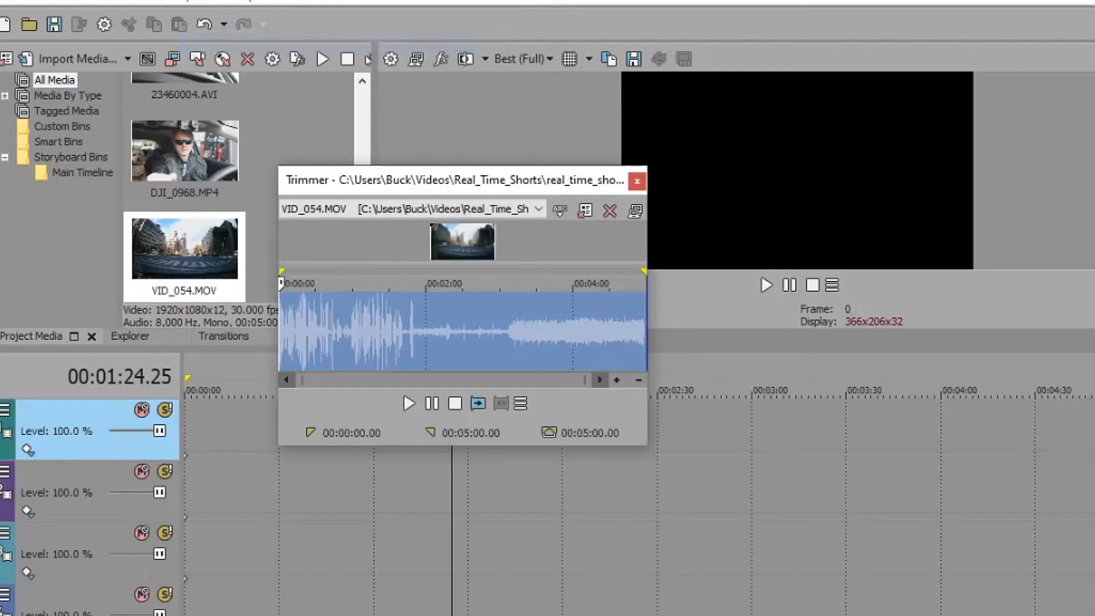
left_click_drag(432, 331, 483, 331)
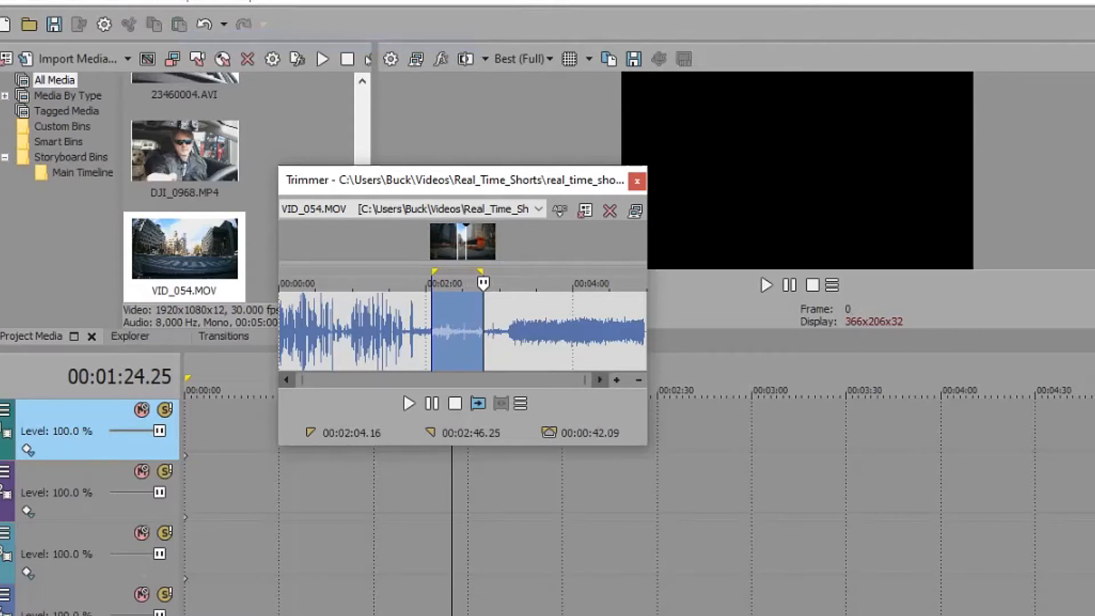
Restrict the Trimmer selection to video only and place it on the lowest video track, starting at the cursor at 00:01:24.25.
right_click(459, 331)
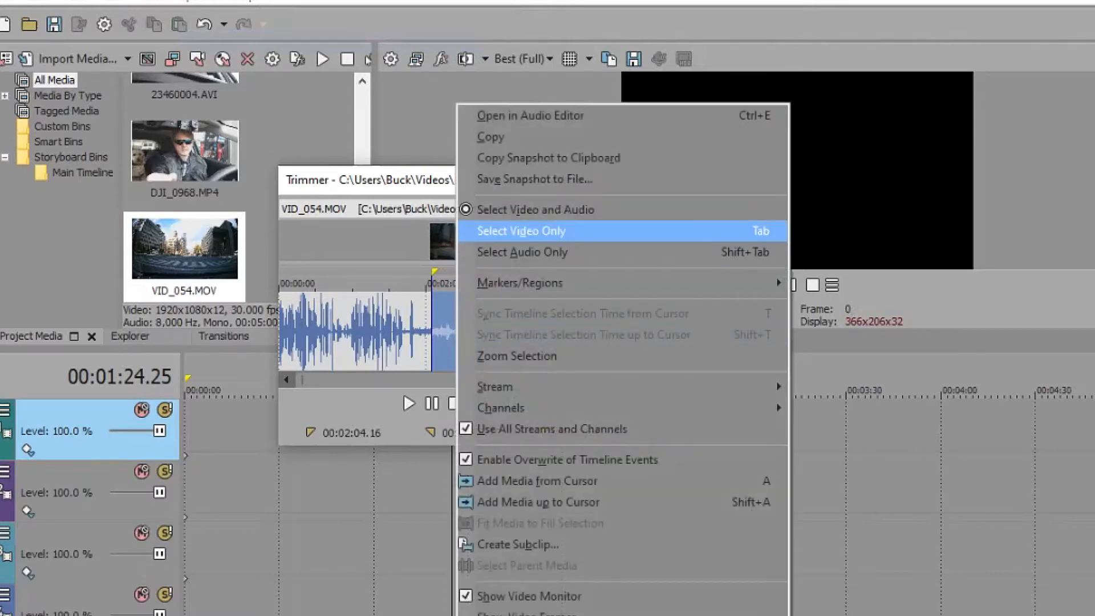
left_click(514, 231)
left_click_drag(433, 181, 447, 59)
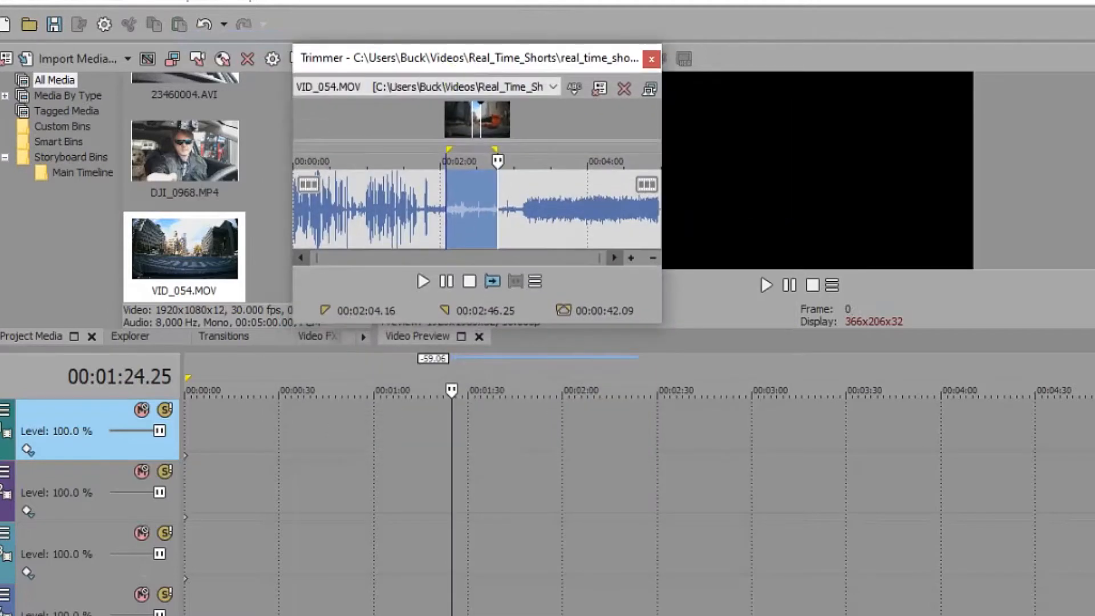
left_click_drag(472, 210, 453, 569)
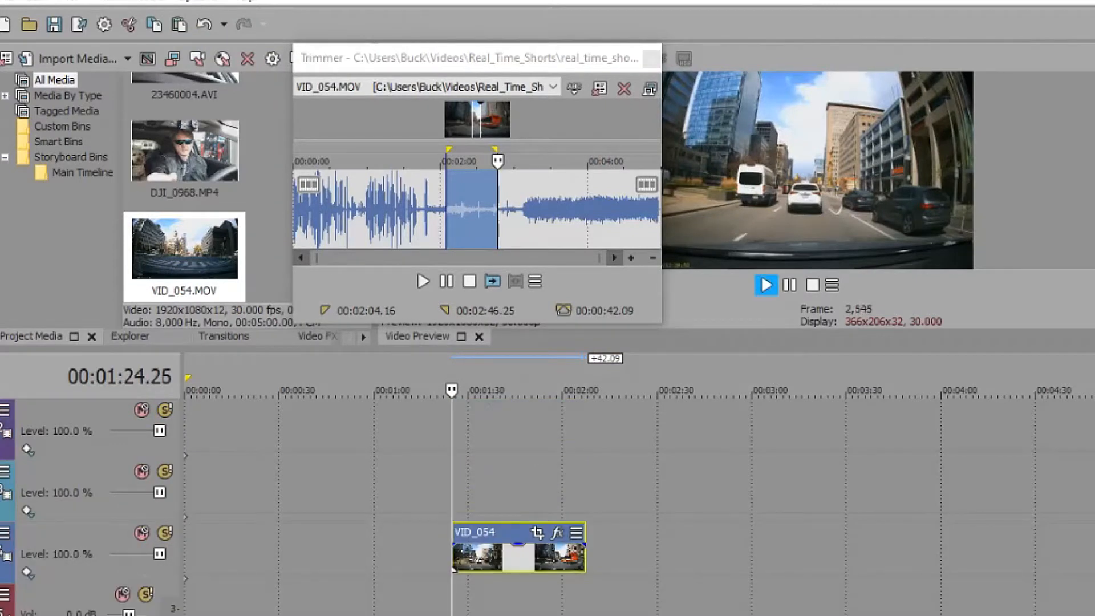
Stop playback and shorten the VID_054 clip by 8.07 seconds at its end.
key("space")
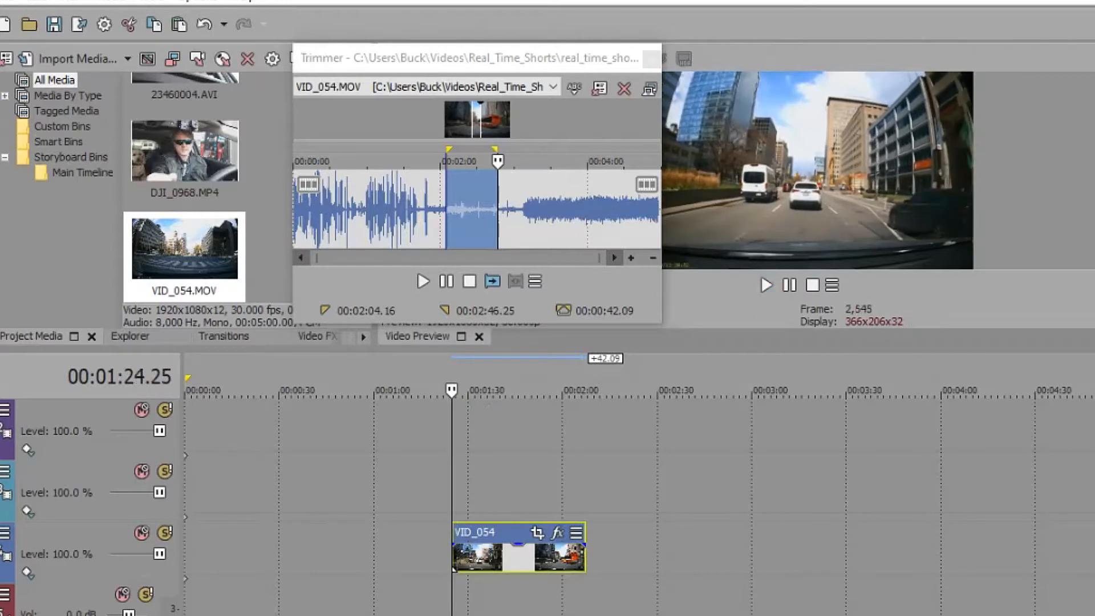
left_click_drag(584, 547, 559, 548)
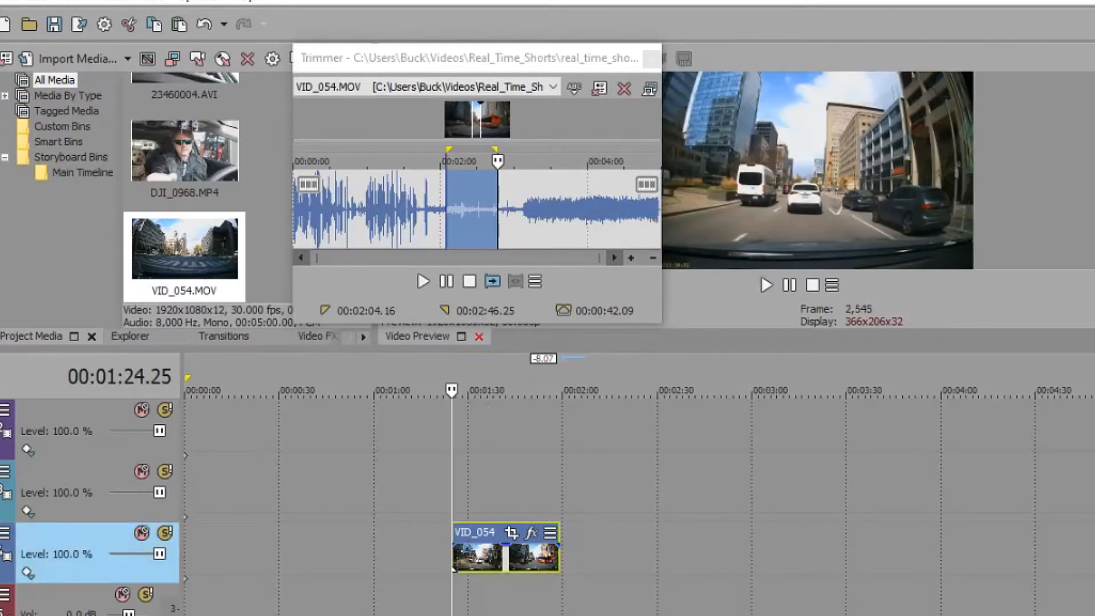
Open DJI_0968.MP4 in the Trimmer and select the range from about 00:03:01.26 to 00:03:59.15.
right_click(182, 188)
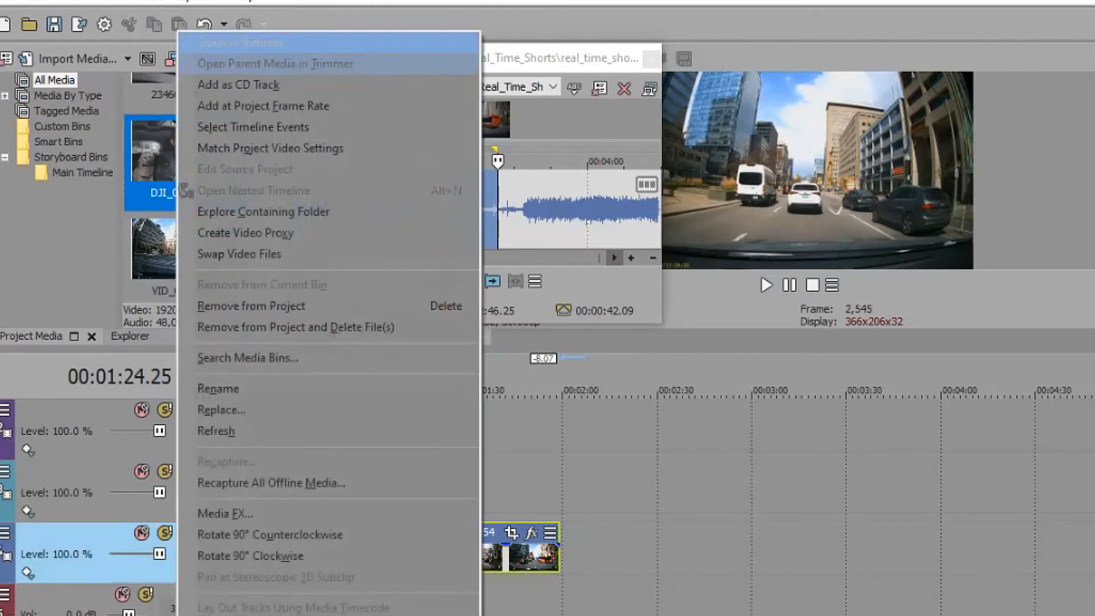
left_click(239, 42)
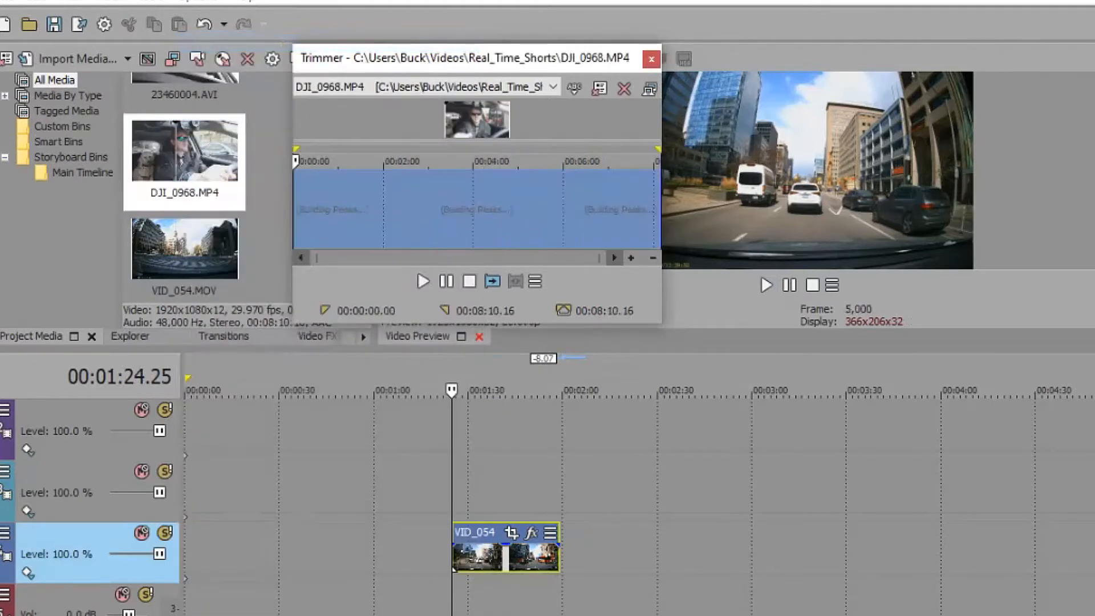
left_click_drag(429, 208, 472, 208)
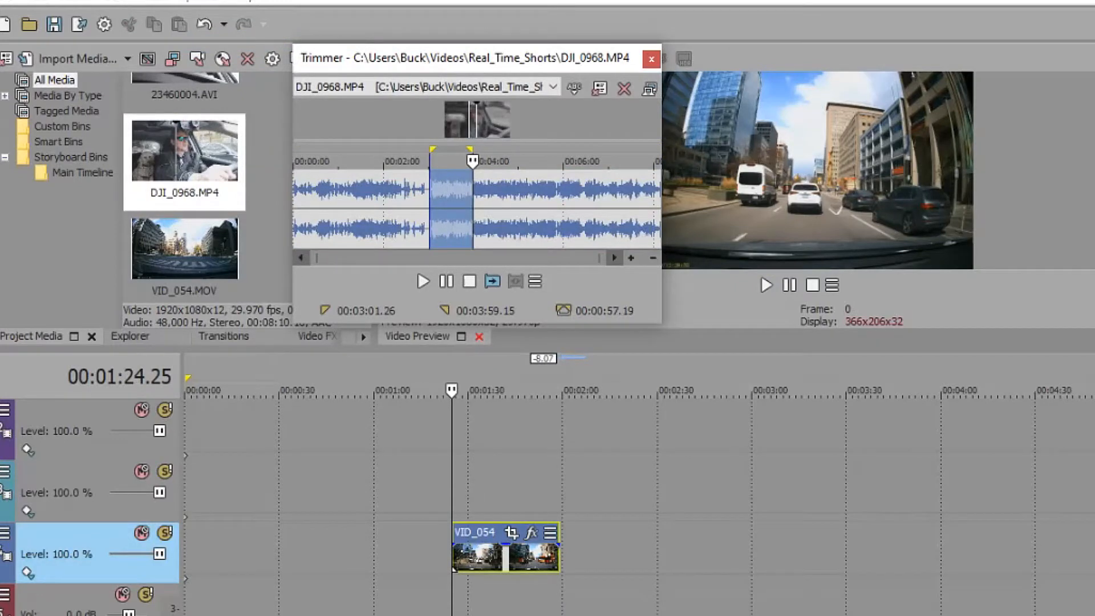
Place the trimmed DJI_0968 clip with its audio on the video track above VID_054, matching that clip's start and end.
left_click_drag(479, 337, 271, 551)
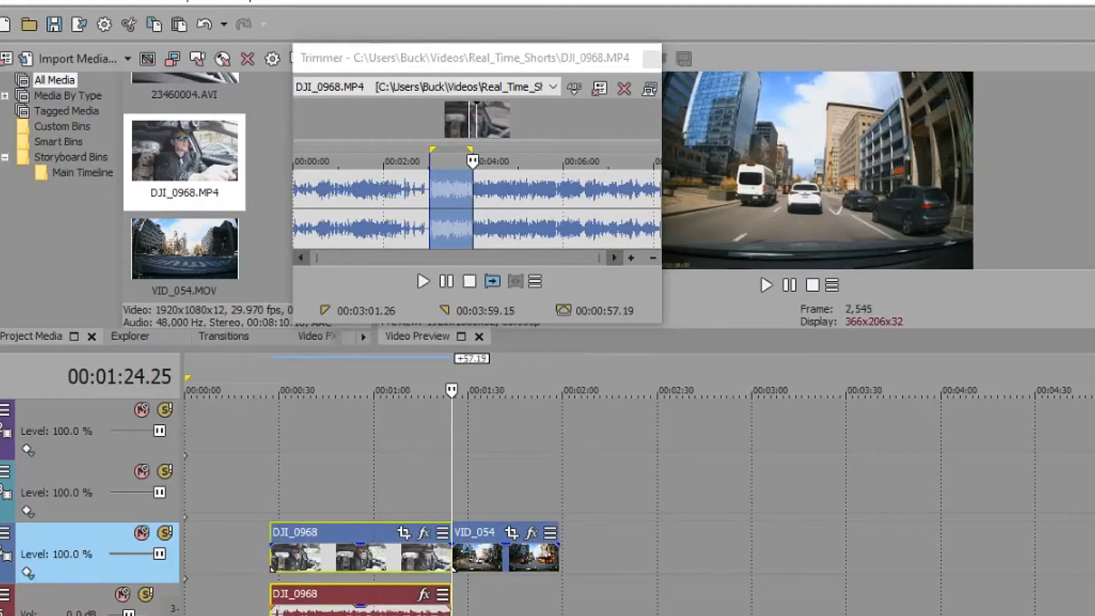
left_click_drag(361, 556, 541, 490)
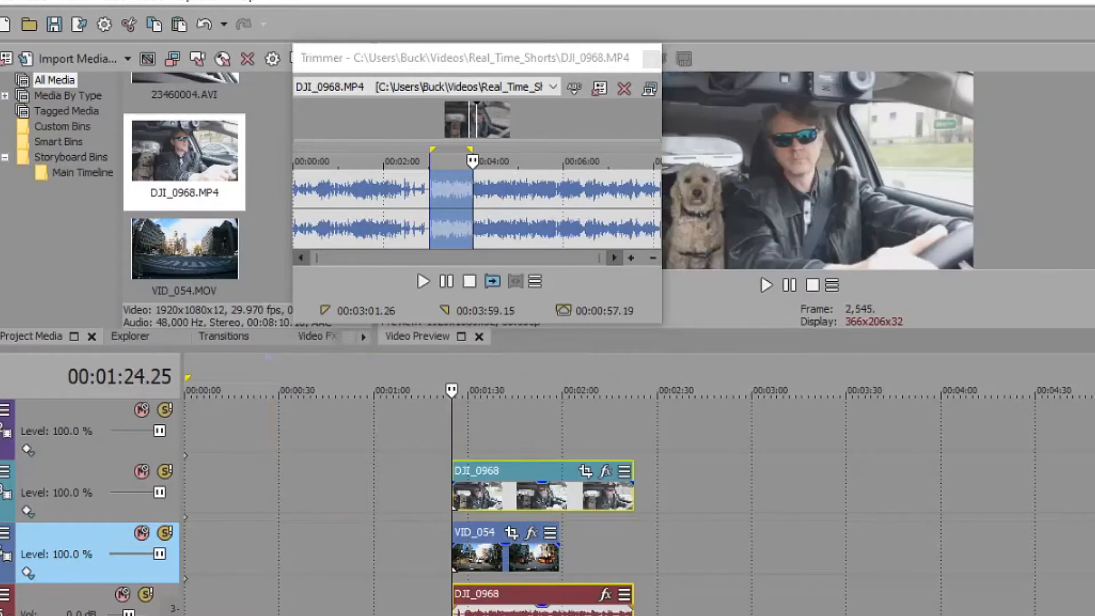
left_click_drag(633, 496, 559, 496)
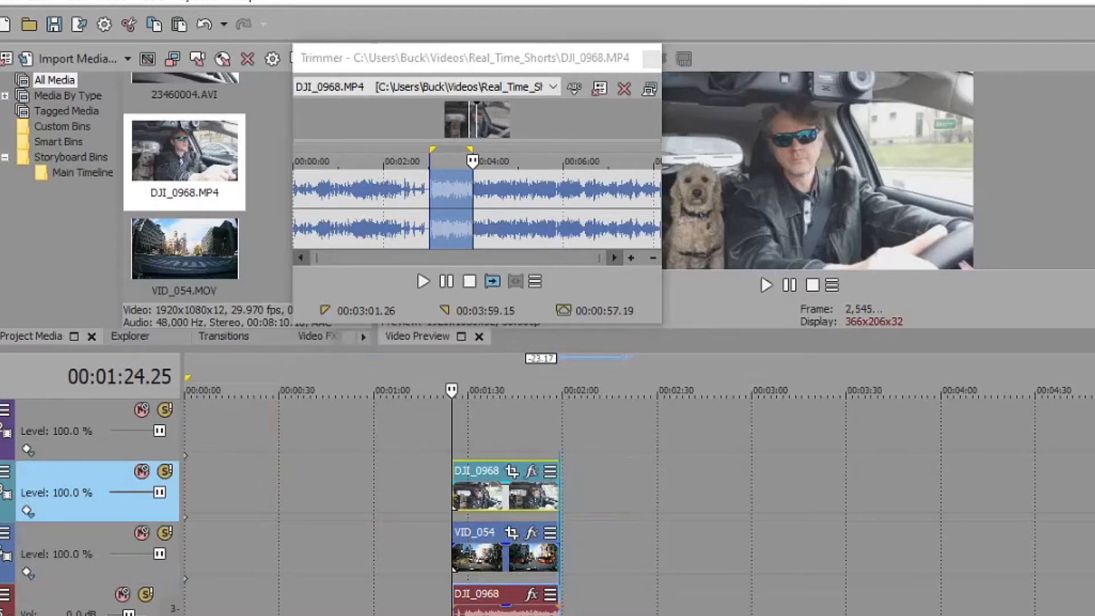
Preview the VID_054 track on its own at about 00:01:38.08 by briefly soloing it.
left_click(494, 556)
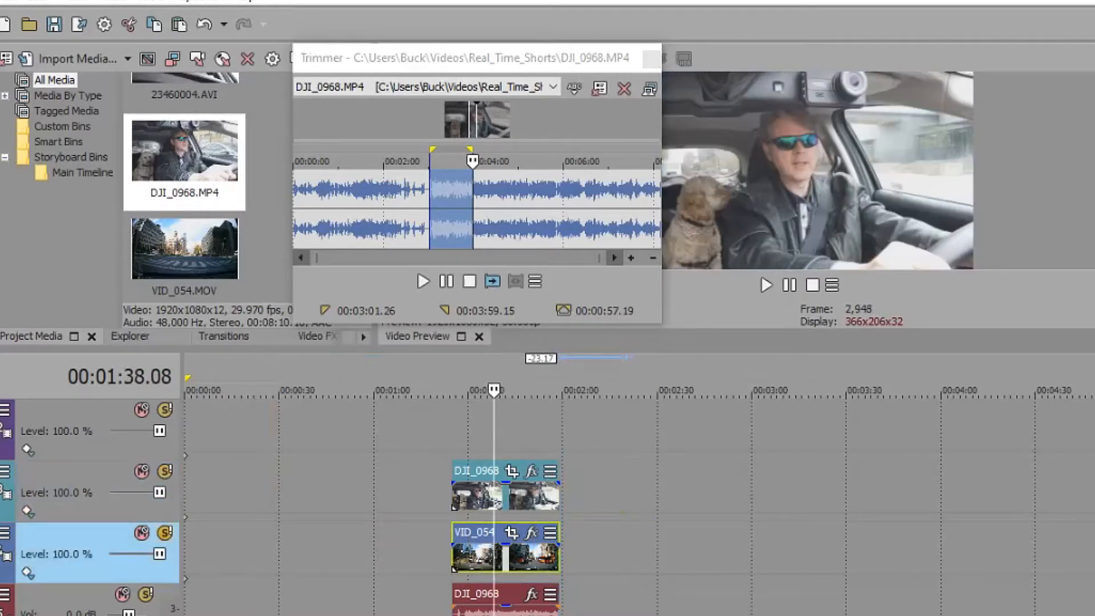
left_click(165, 533)
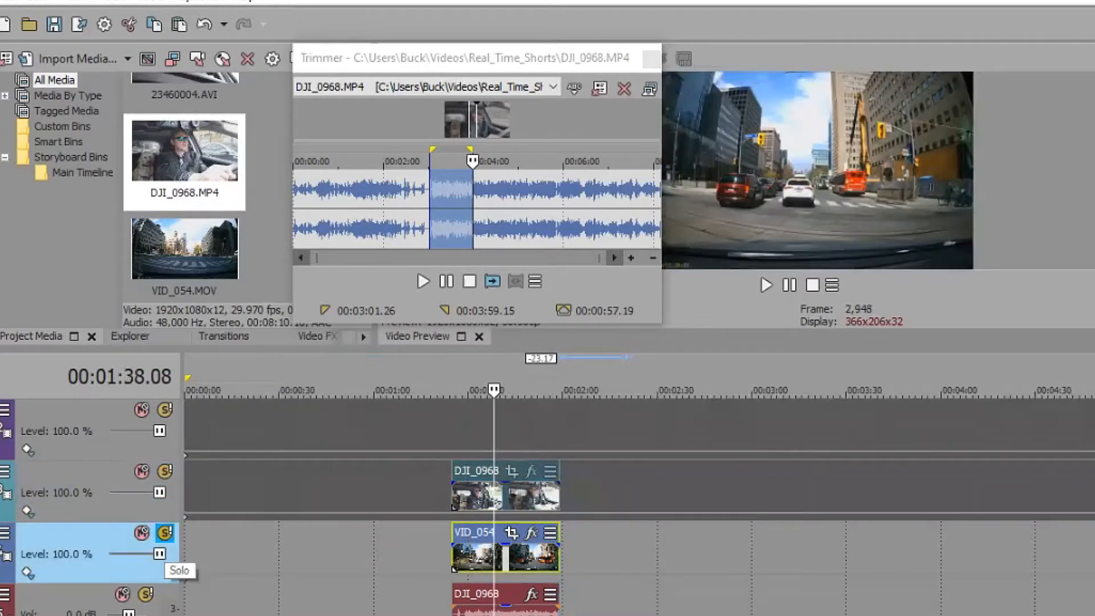
left_click(165, 533)
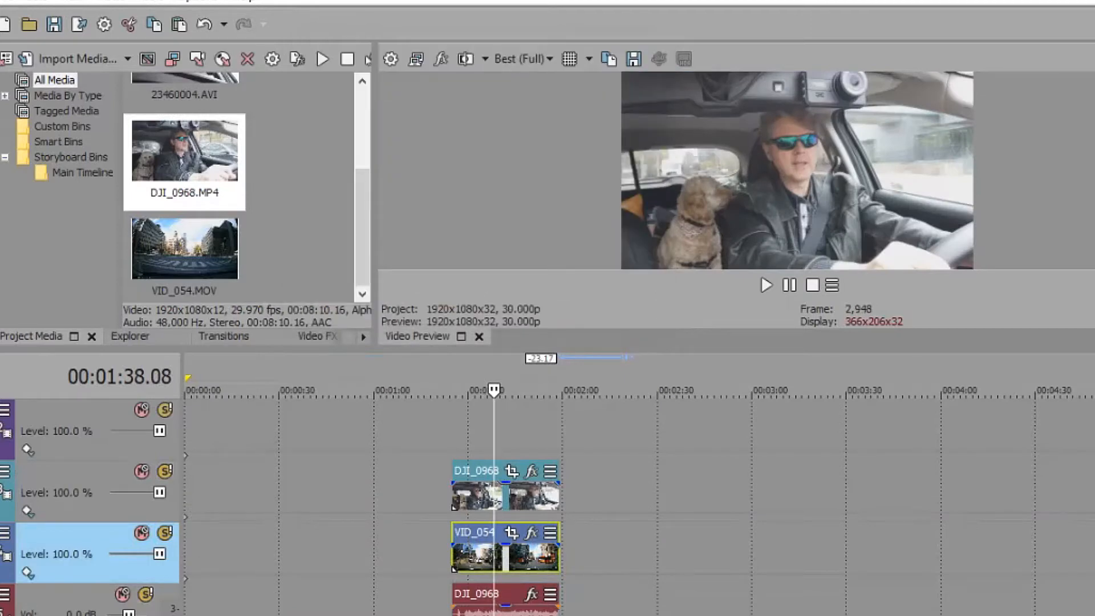
Open Event Pan/Crop for the DJI_0968 clip and enlarge its window and the media and track header areas.
scroll(571, 496, "up", 1)
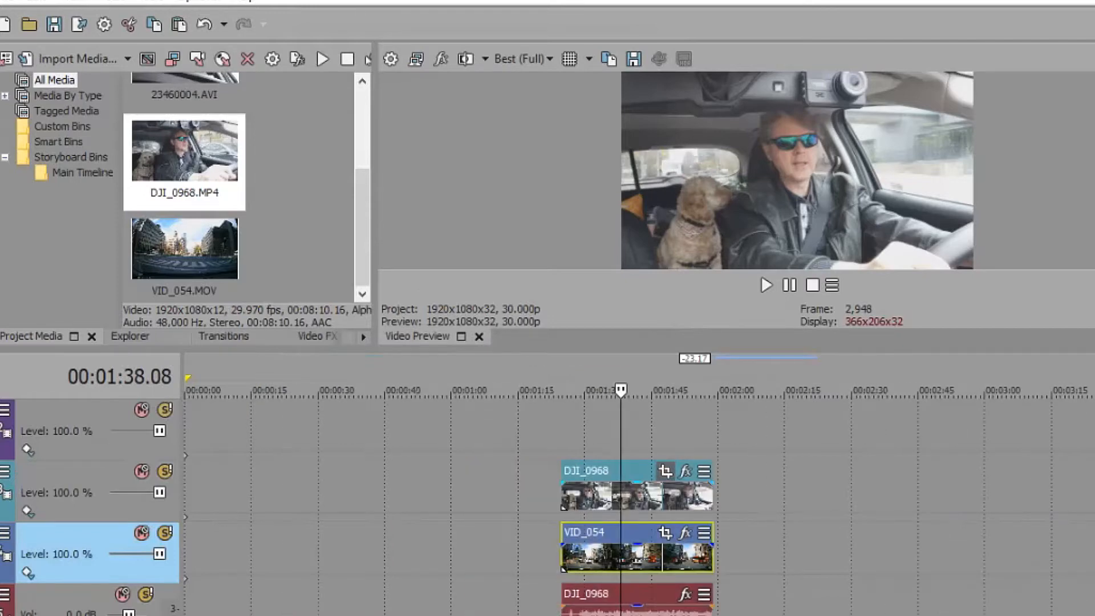
left_click(665, 470)
left_click_drag(542, 117, 403, 247)
left_click_drag(375, 171, 526, 171)
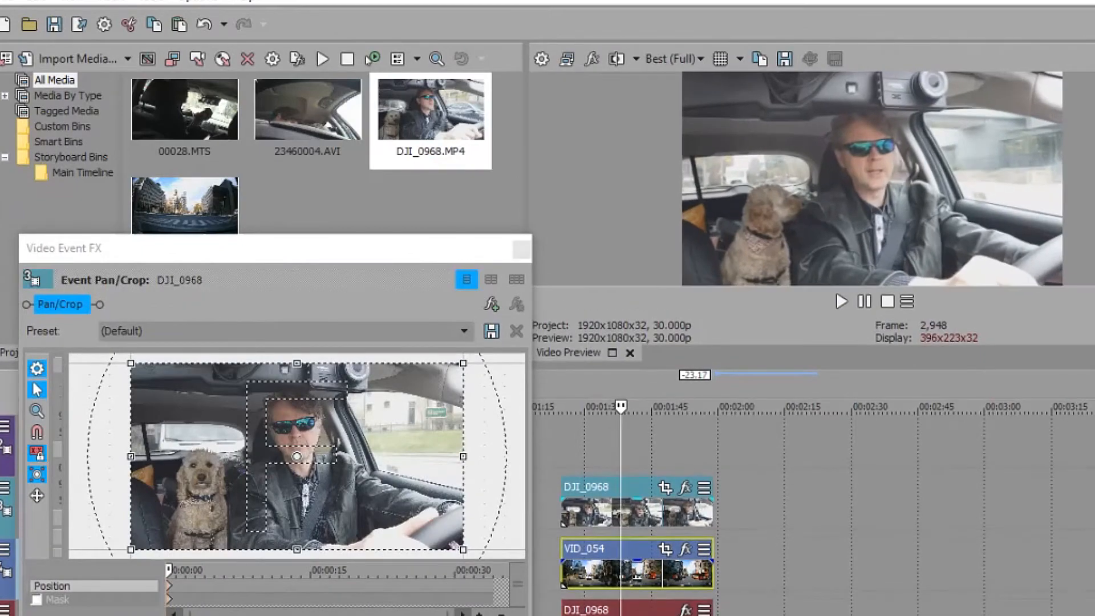
left_click_drag(450, 249, 444, 3)
left_click_drag(509, 402, 568, 587)
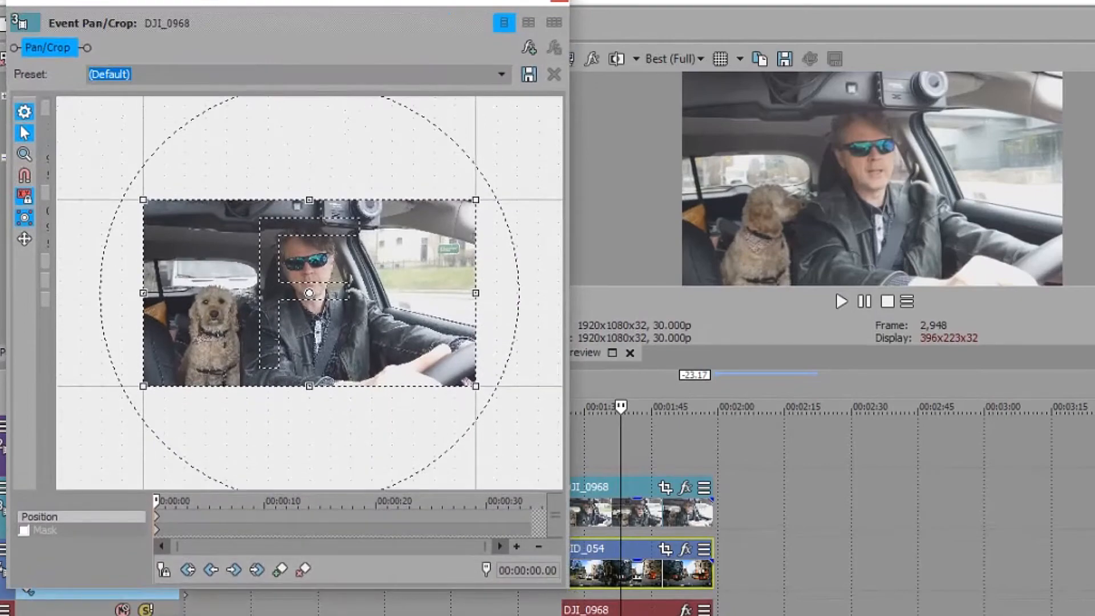
Enlarge the DJI_0968 crop frame so the driver footage shrinks to a small picture-in-picture over the VID_054 street view.
scroll(309, 293, "down", 5)
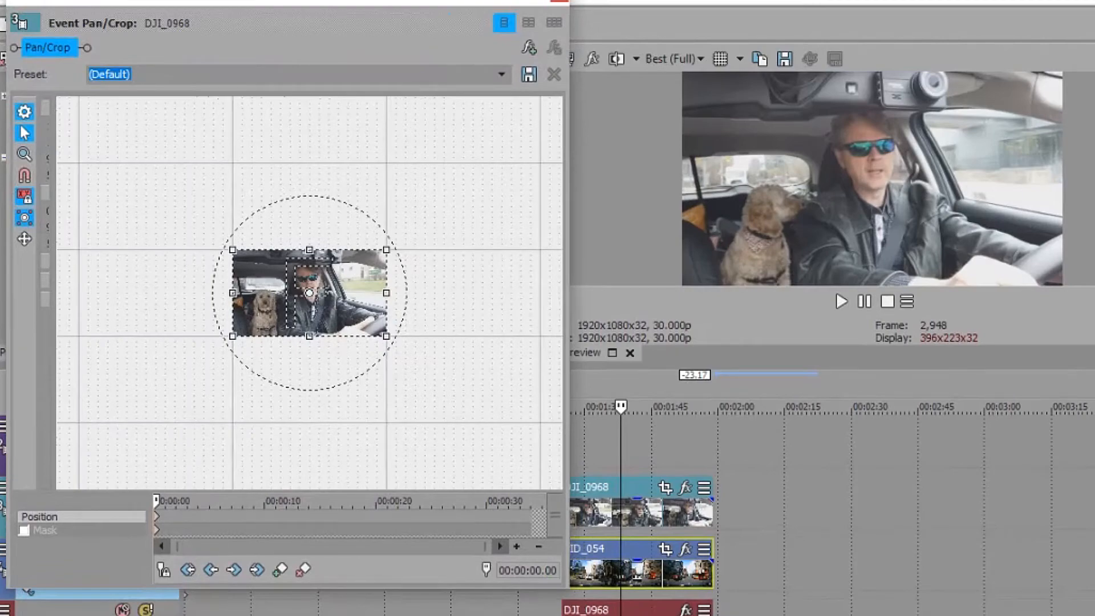
left_click_drag(387, 336, 516, 409)
scroll(309, 293, "down", 4)
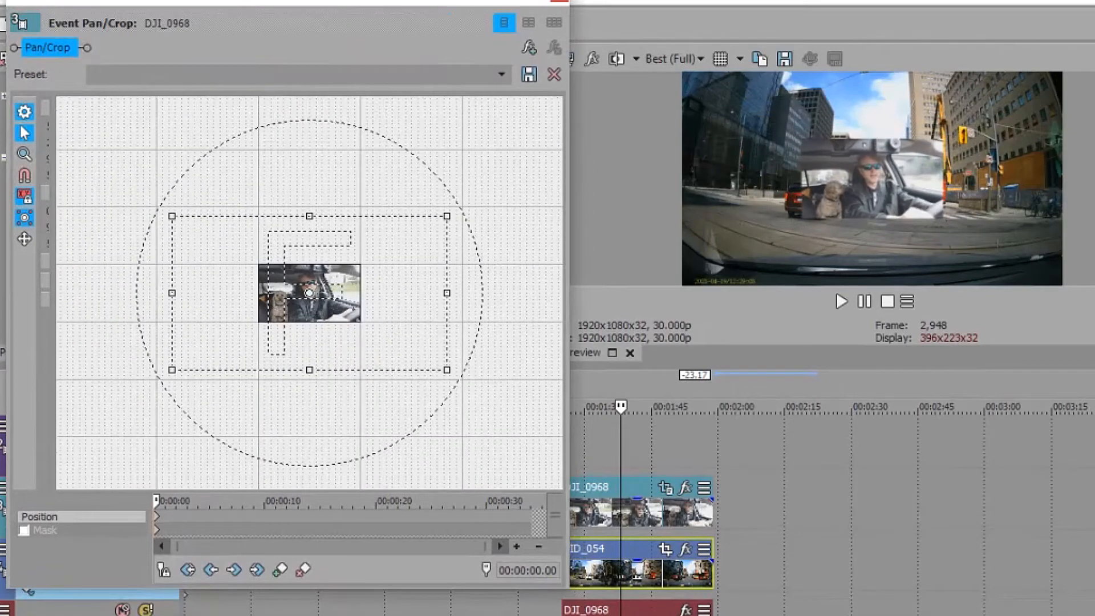
scroll(309, 292, "down", 3)
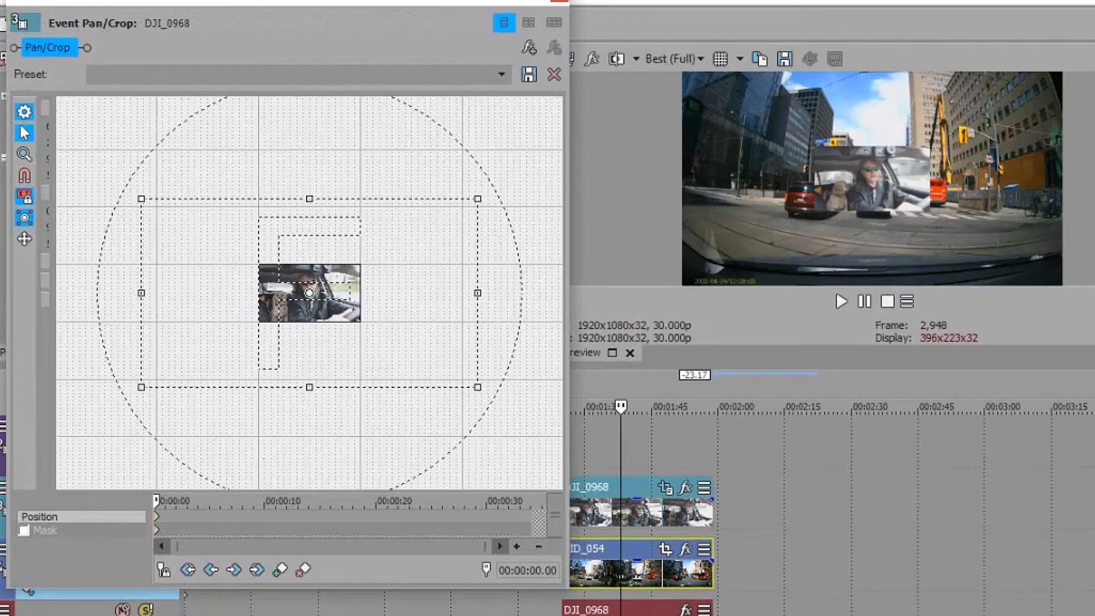
scroll(309, 293, "up", 2)
scroll(308, 292, "up", 3)
scroll(309, 293, "down", 1)
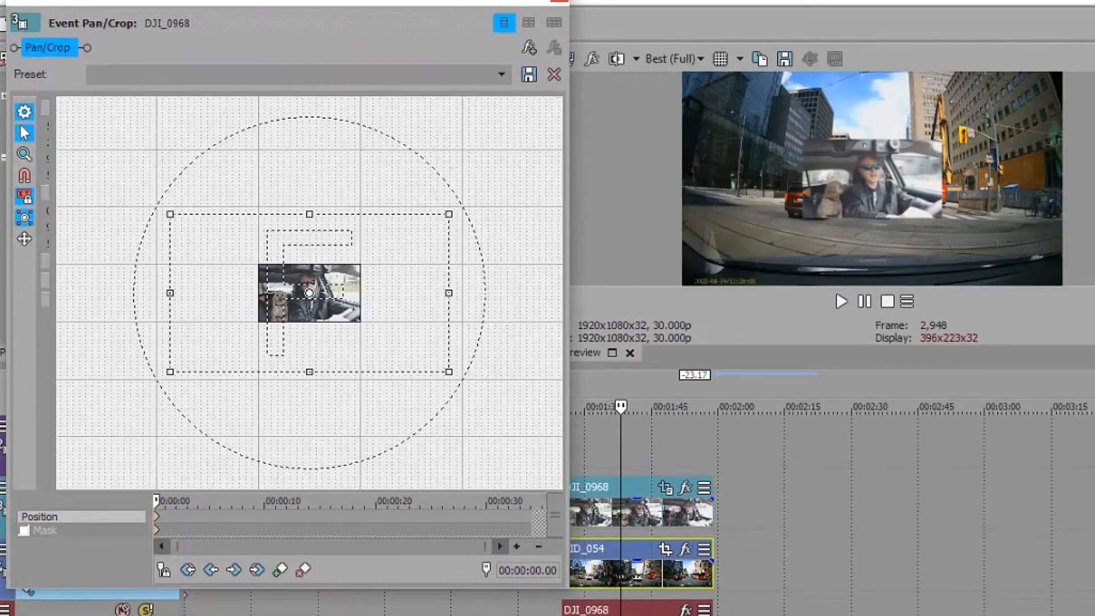
Align the DJI_0968 inset with the bottom-left corner of the video frame and save the crop as preset PIP_Bottom_L.
left_click_drag(308, 293, 320, 289)
left_click_drag(323, 288, 399, 243)
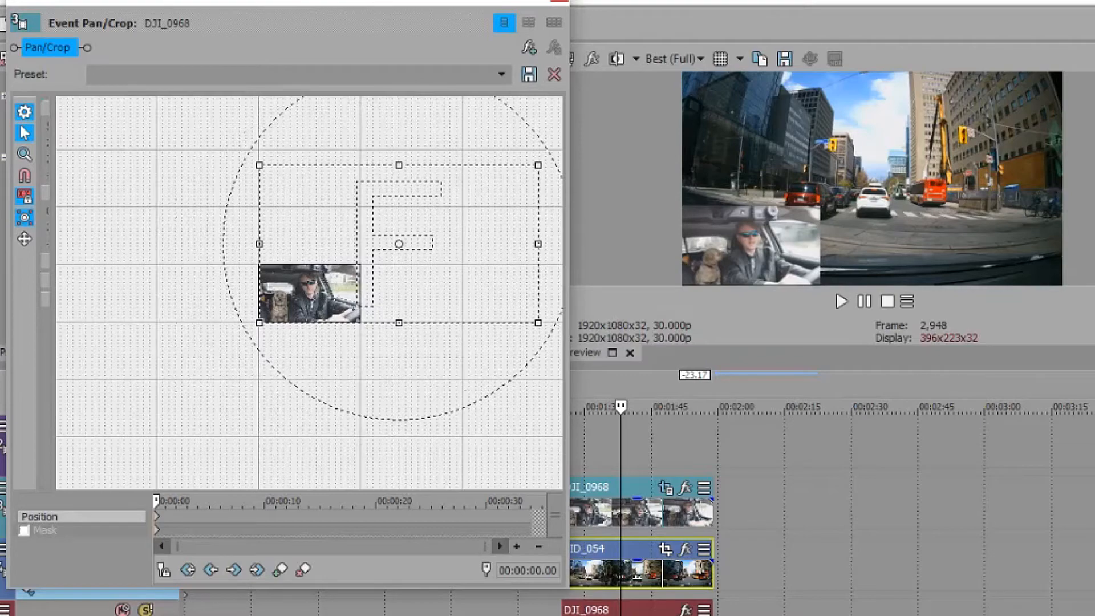
scroll(310, 292, "up", 6)
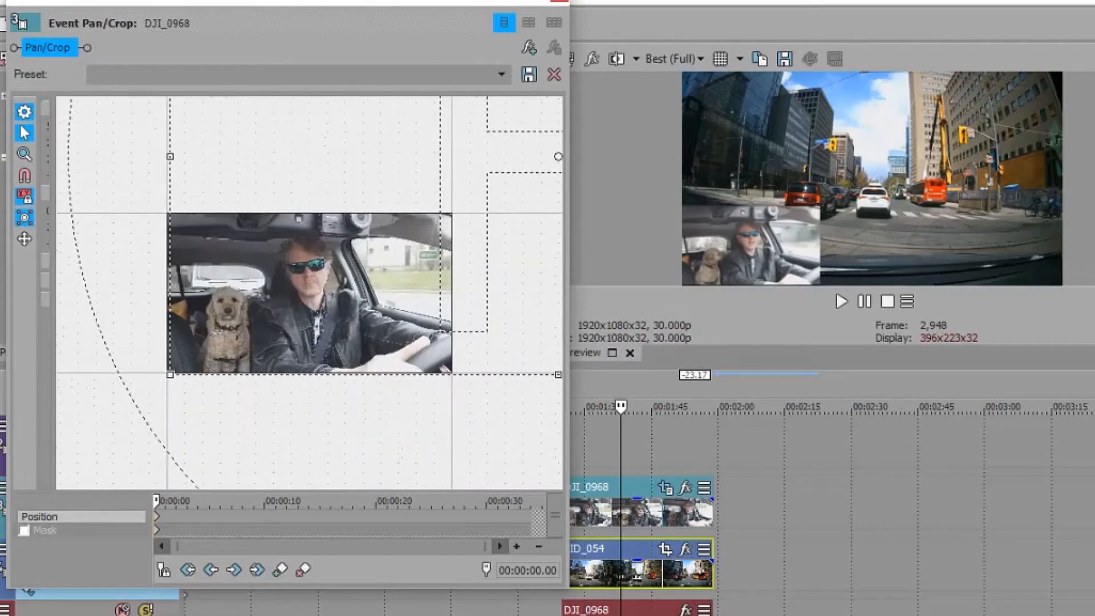
left_click_drag(310, 292, 308, 290)
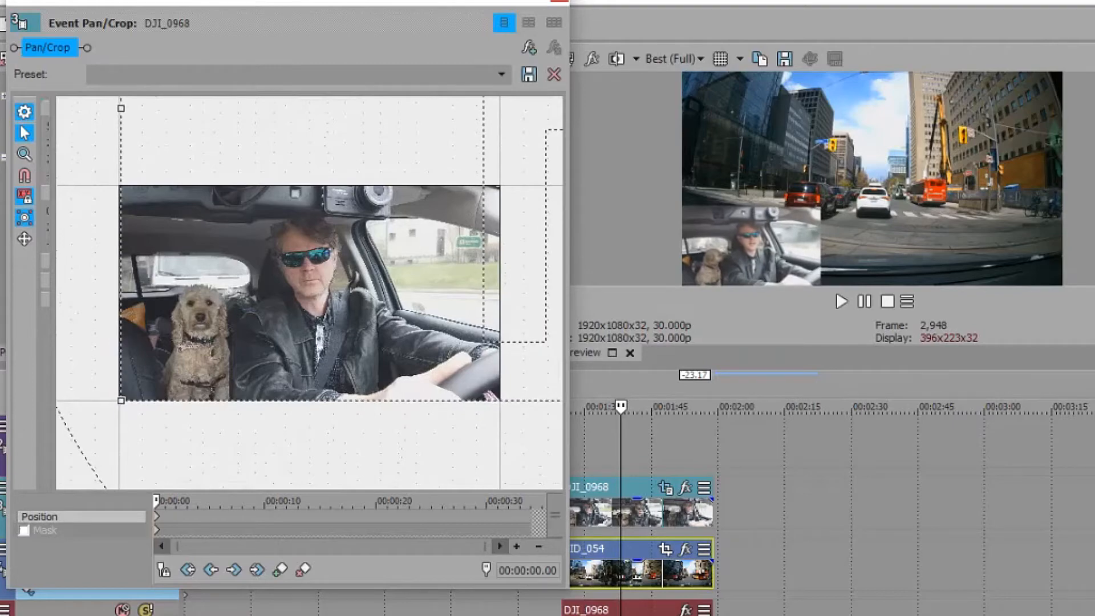
scroll(310, 292, "down", 6)
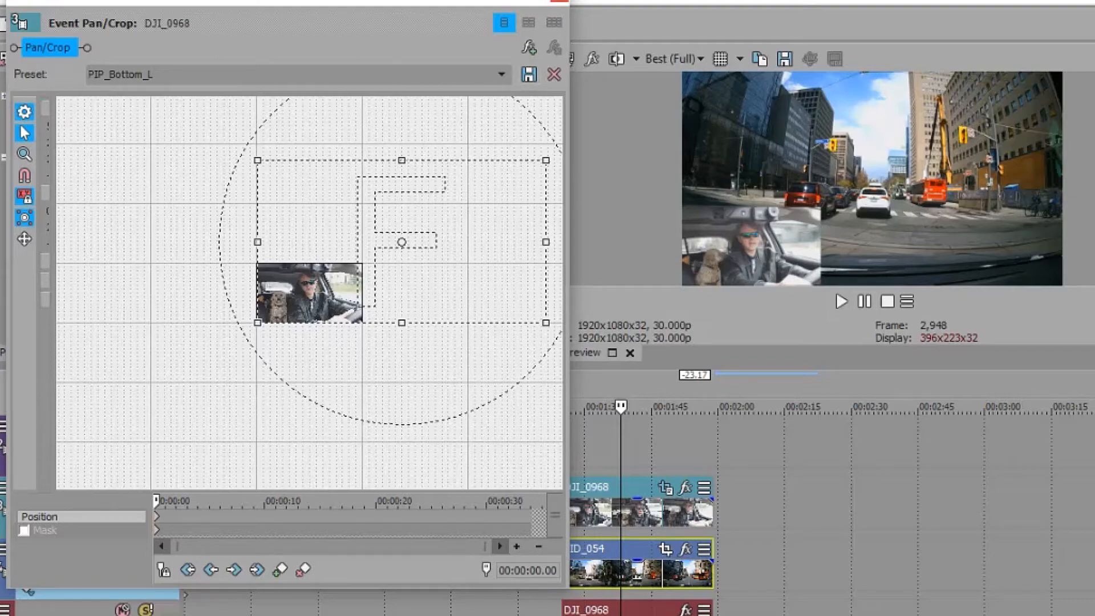
Align the DJI_0968 inset with the bottom-right corner of the video frame and save the crop as preset PIP_Bottom_R.
left_click_drag(402, 242, 216, 241)
scroll(310, 293, "up", 5)
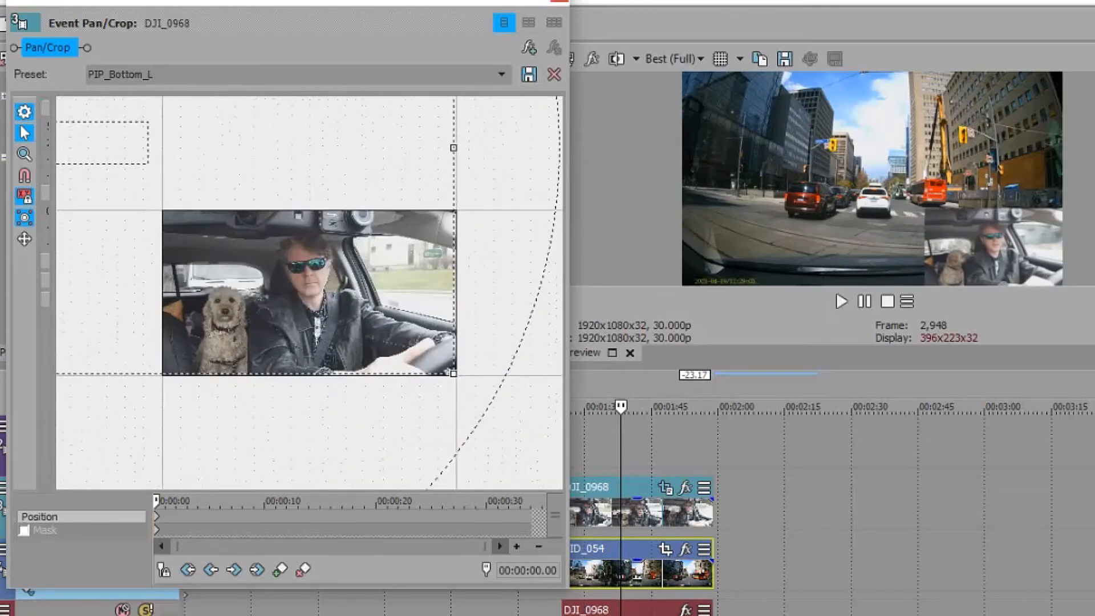
scroll(309, 292, "up", 1)
left_click_drag(478, 388, 481, 392)
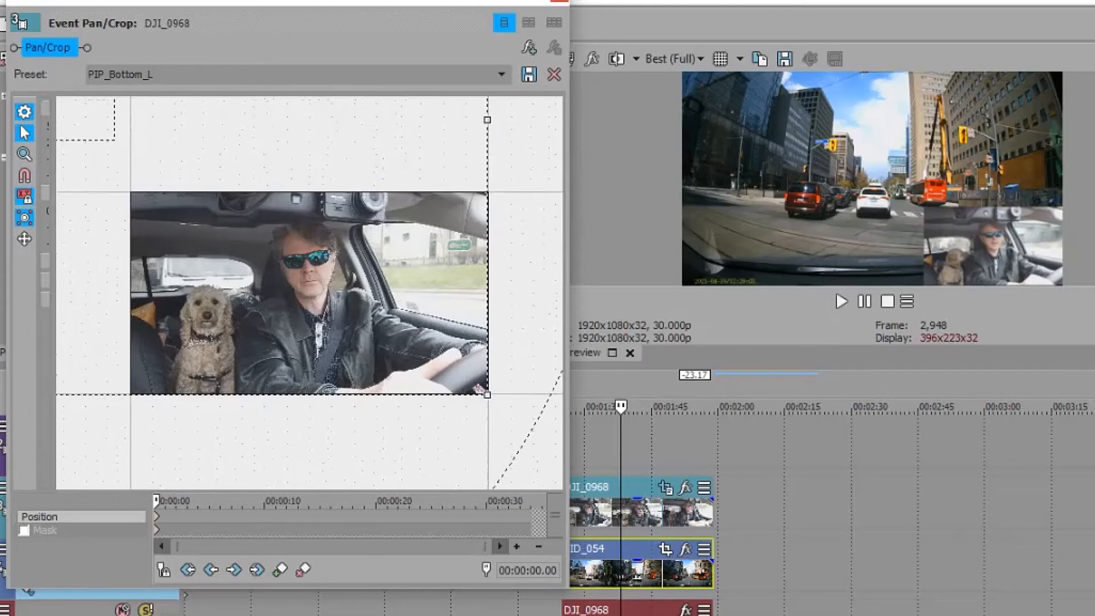
left_click(154, 74)
left_click(529, 74)
Reposition the DJI_0968 inset in the top-right corner of the video frame and save the crop as preset PIP_Top_R.
scroll(309, 292, "down", 2)
scroll(309, 292, "down", 4)
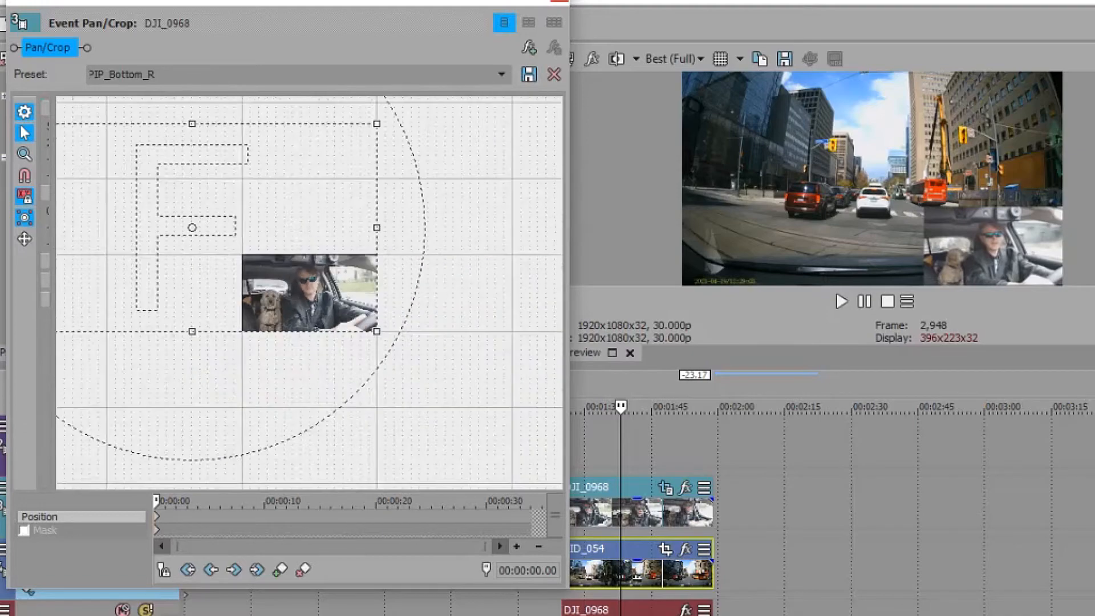
left_click_drag(227, 248, 228, 338)
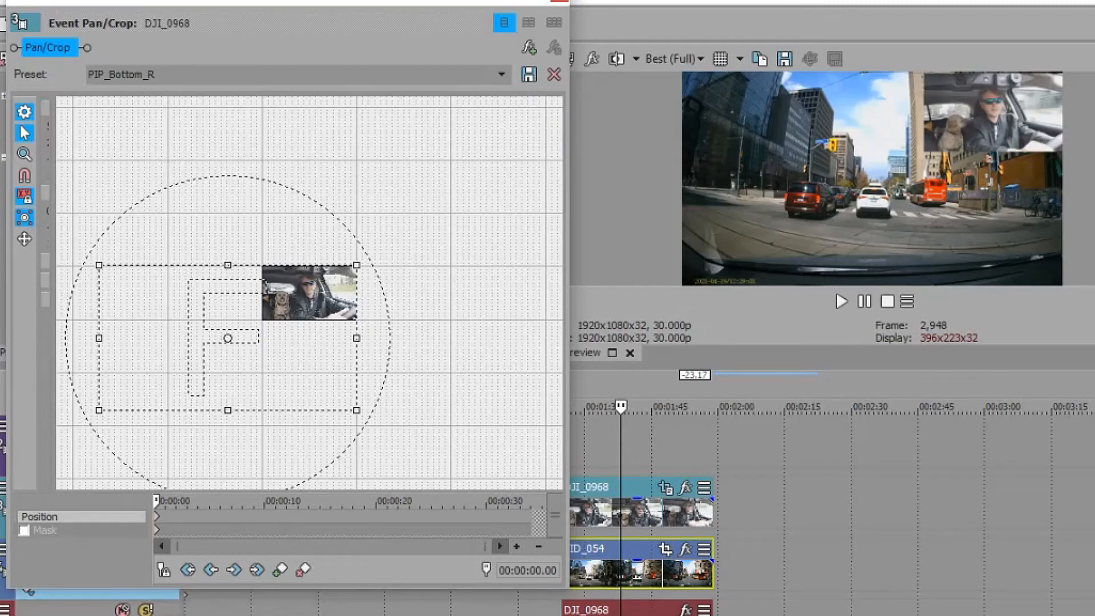
left_click(121, 75)
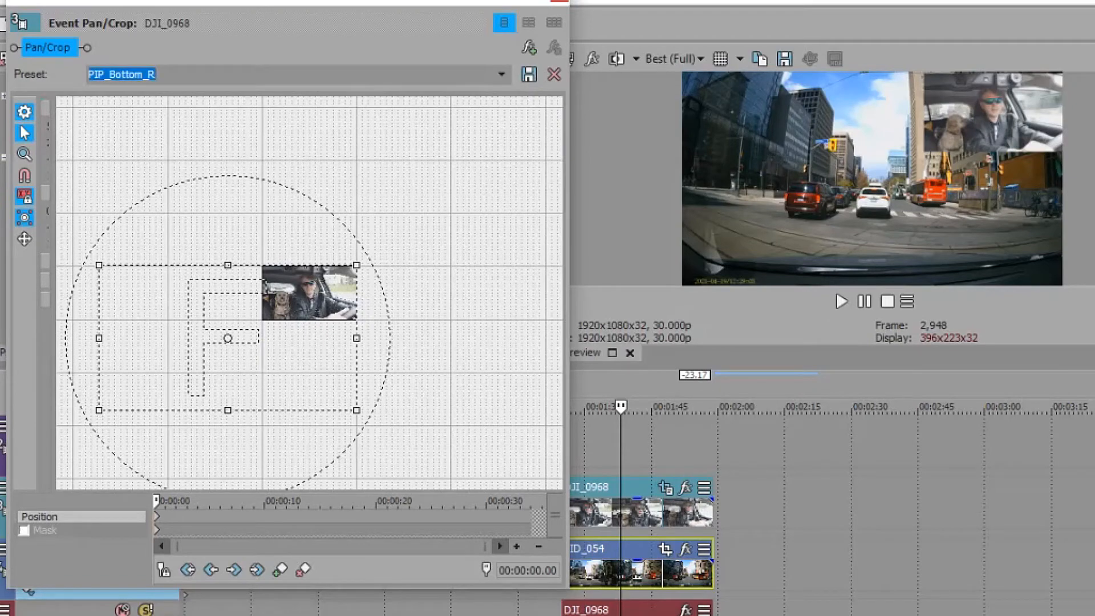
left_click(142, 74)
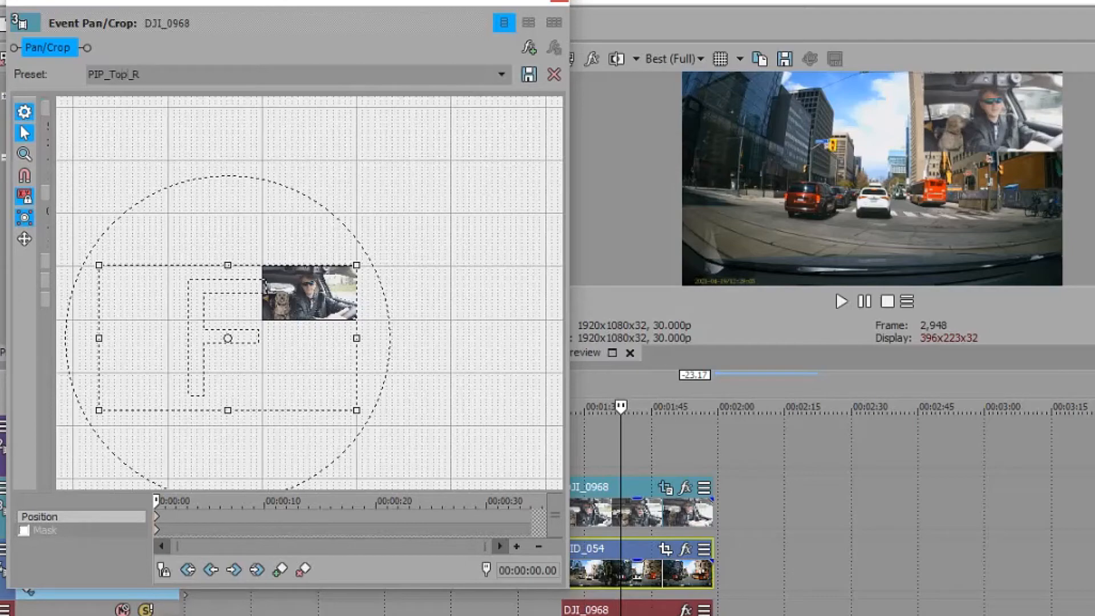
left_click(529, 74)
Apply the PIP_Bottom_L preset to the DJI_0968 clip and close the Pan/Crop window.
left_click(501, 74)
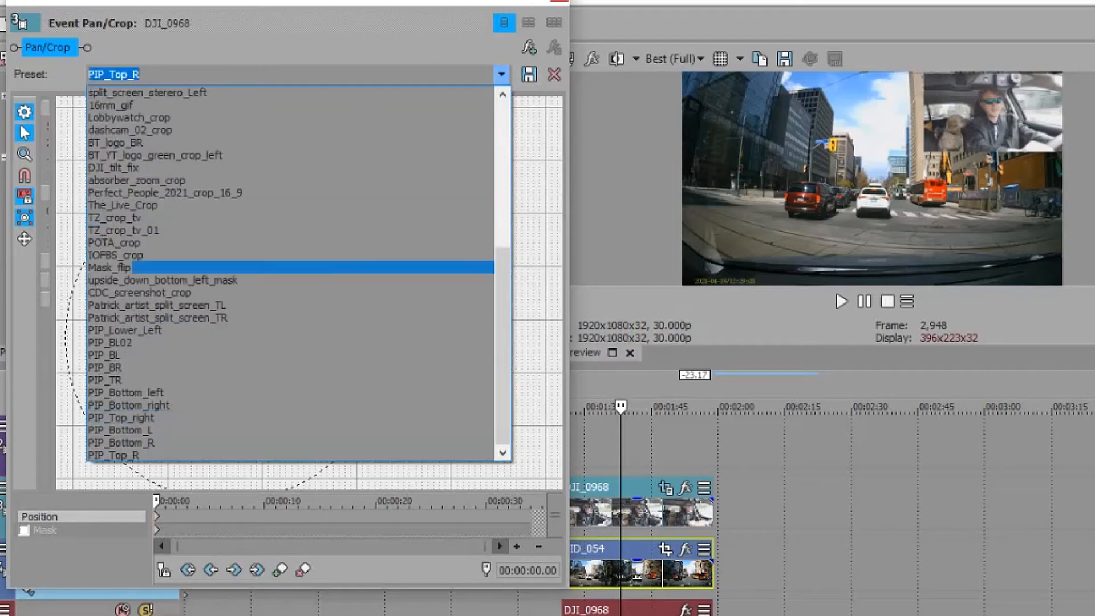
left_click(120, 431)
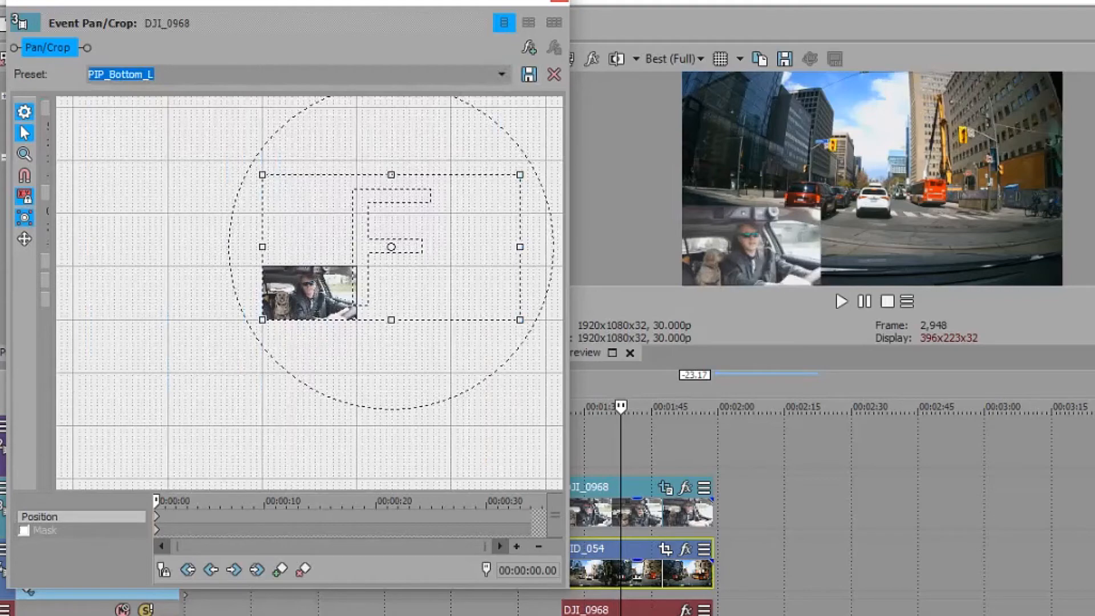
left_click(559, 1)
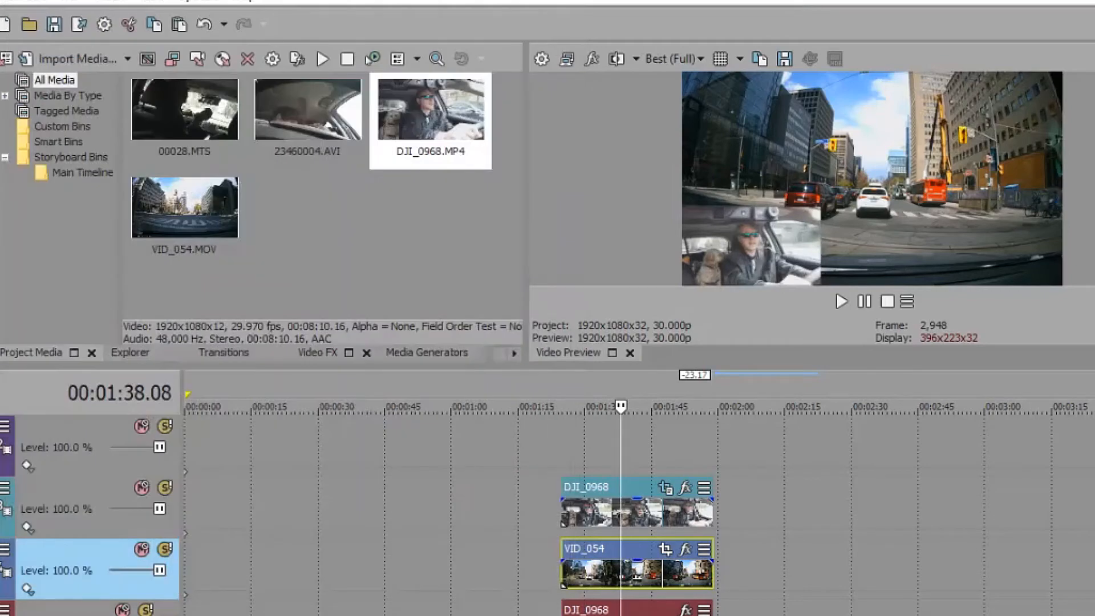
Open 23460004.AVI in the Trimmer and select the range from about 00:01:46.05 to 00:02:13.27.
right_click(291, 111)
left_click(342, 39)
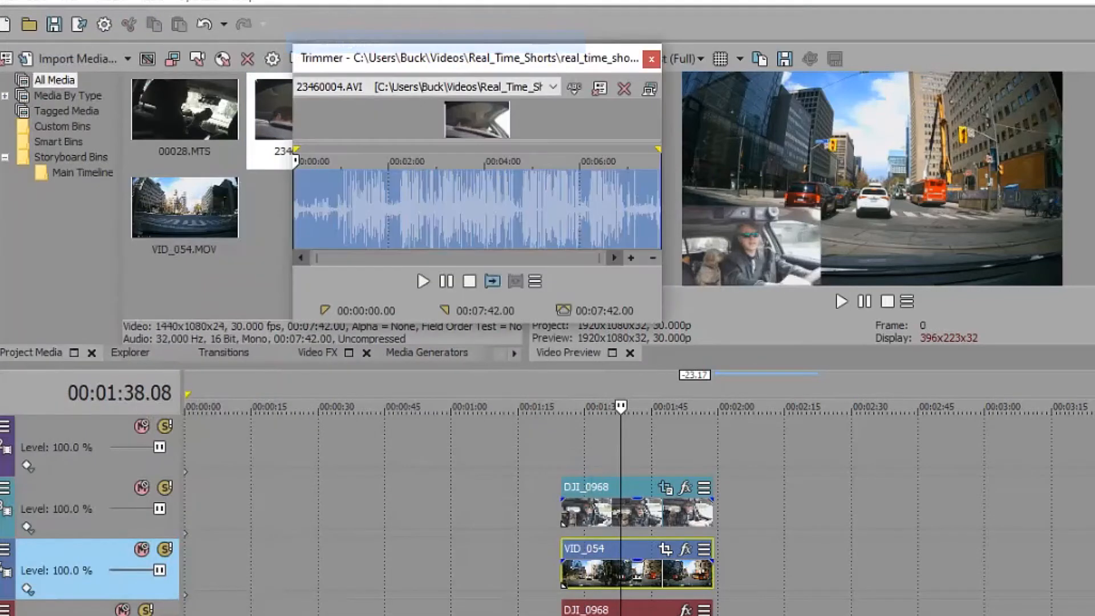
left_click_drag(306, 206, 335, 206)
left_click_drag(378, 205, 399, 205)
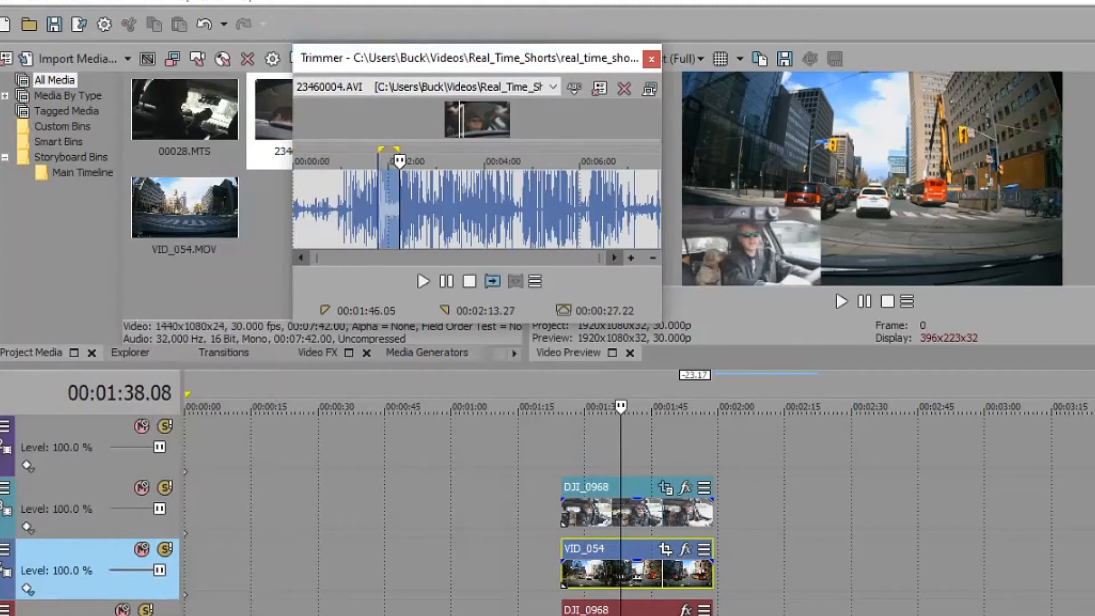
Place the 23460004 selection as video only on the track above DJI_0968, matching its start, and extend the clip's end by 6.10 seconds.
right_click(393, 104)
left_click(439, 228)
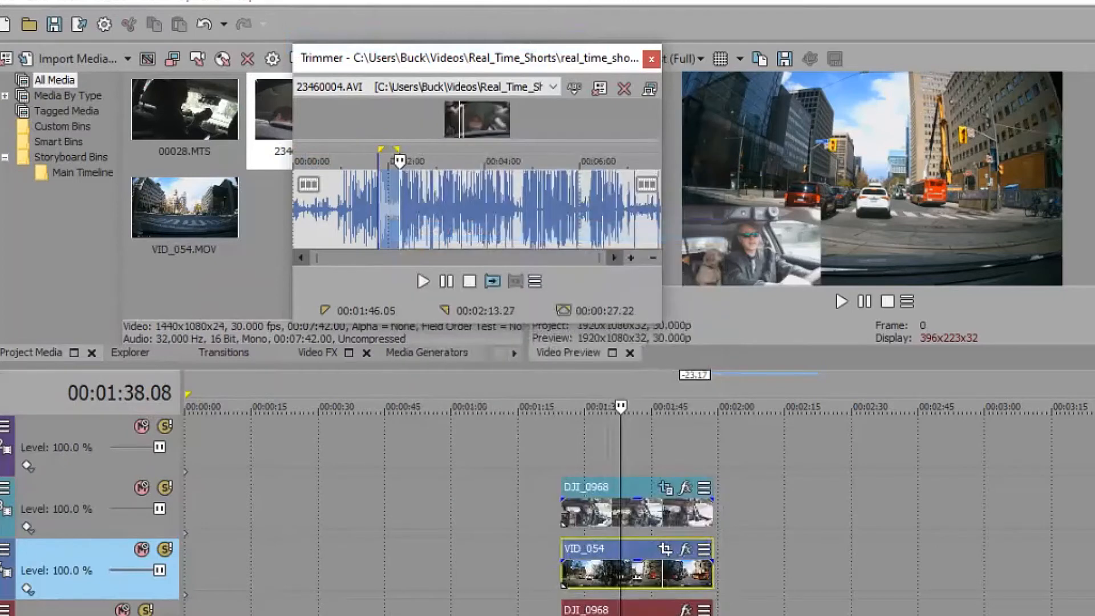
left_click_drag(334, 352, 562, 445)
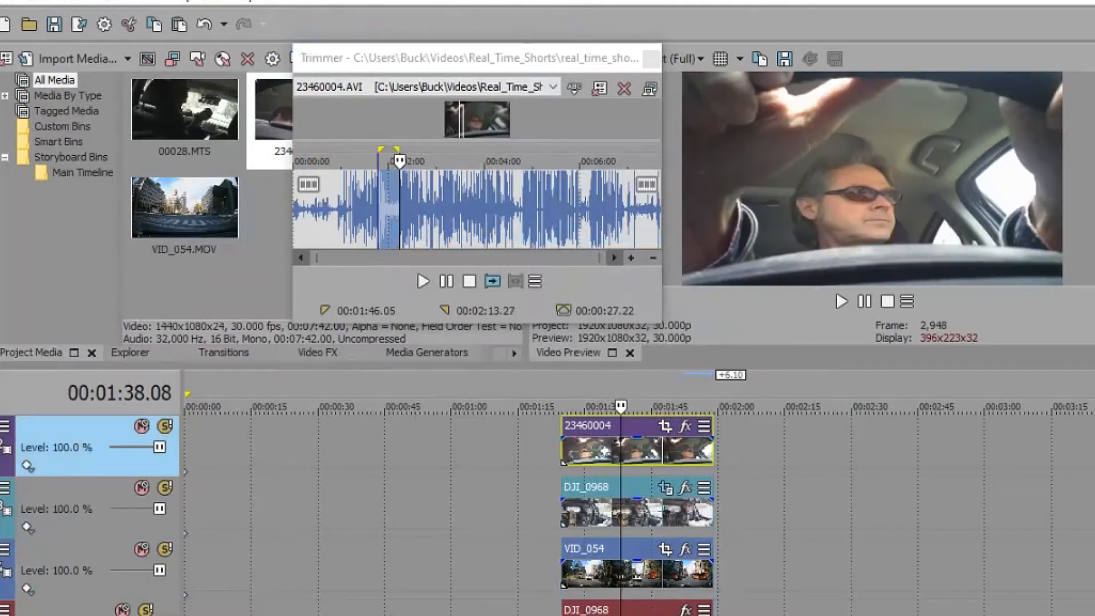
Apply the PIP_Bottom_R Pan/Crop preset to the 23460004 clip.
mouse_move(638, 440)
left_mouse_down()
mouse_move(638, 457)
mouse_move(638, 440)
left_mouse_up()
scroll(593, 451, "up", 3)
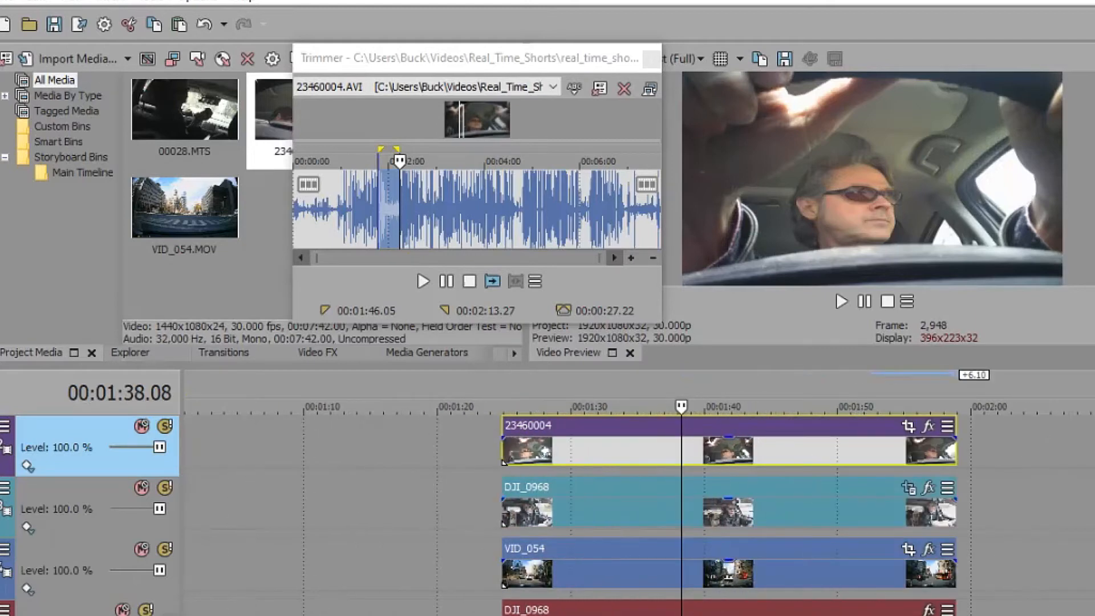
scroll(638, 502, "right", 2)
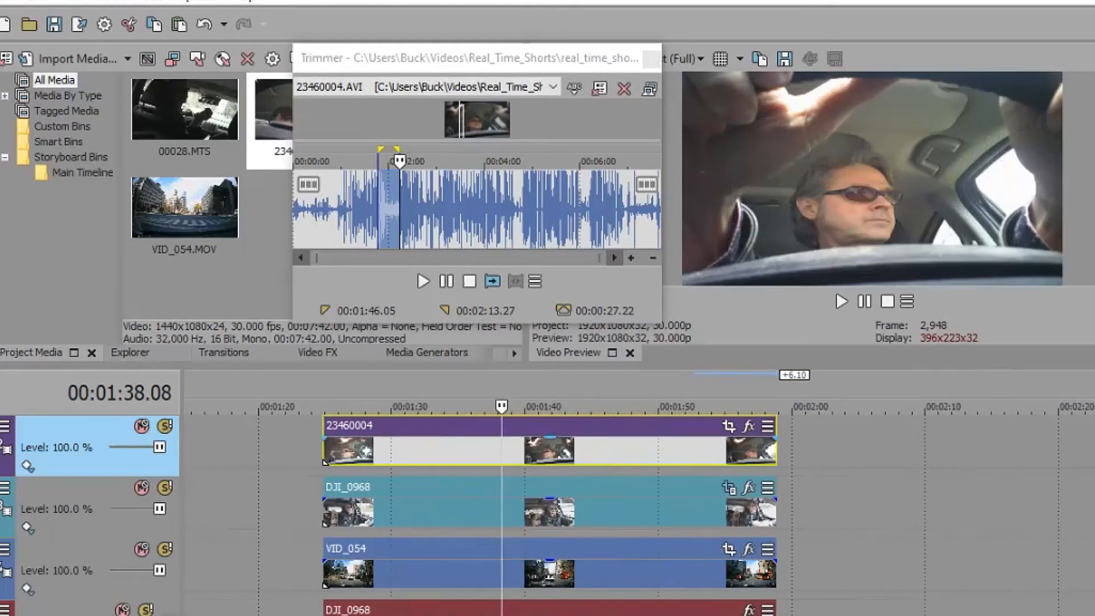
left_click(729, 426)
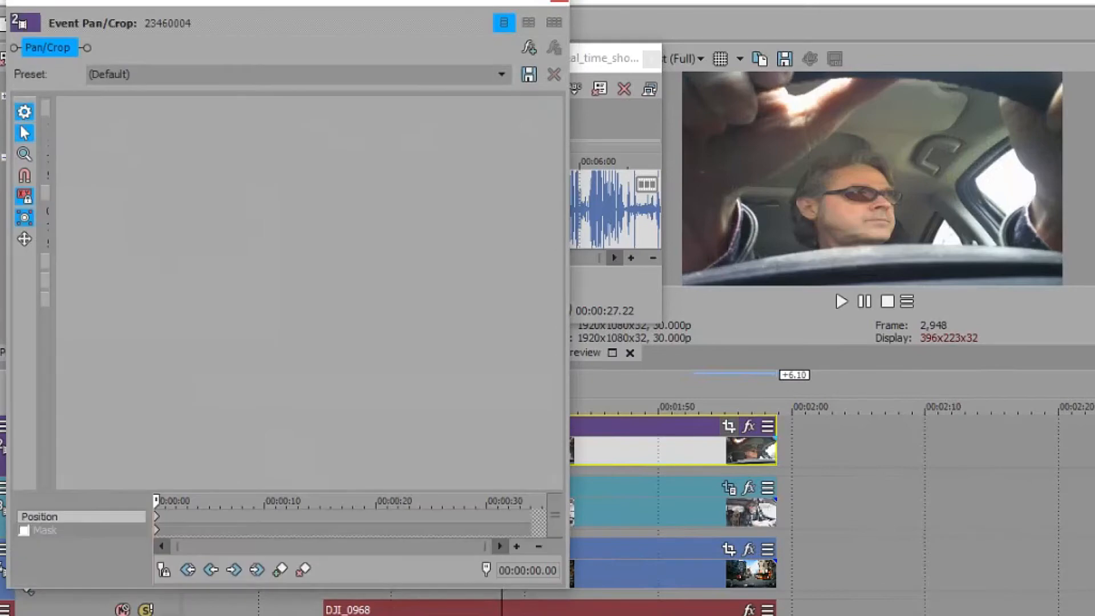
left_click(502, 74)
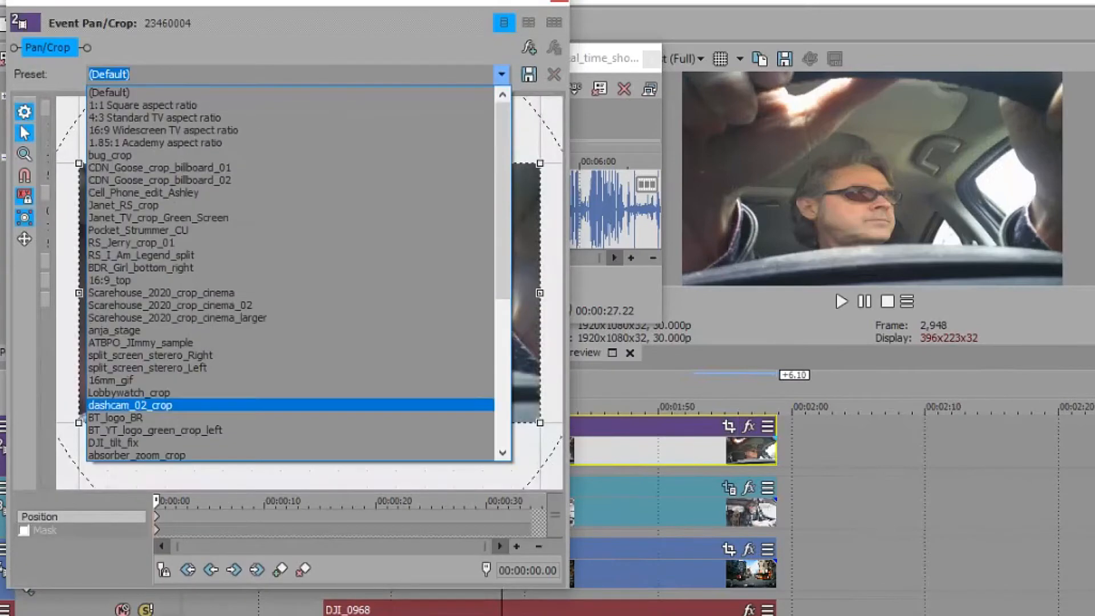
scroll(290, 393, "down", 5)
scroll(289, 393, "down", 2)
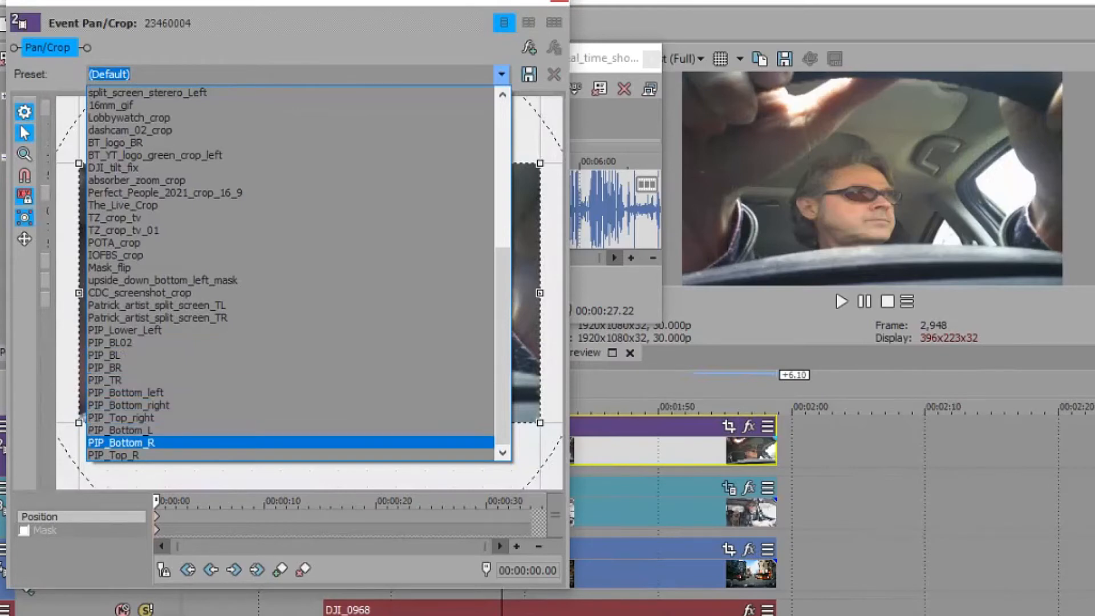
left_click(121, 442)
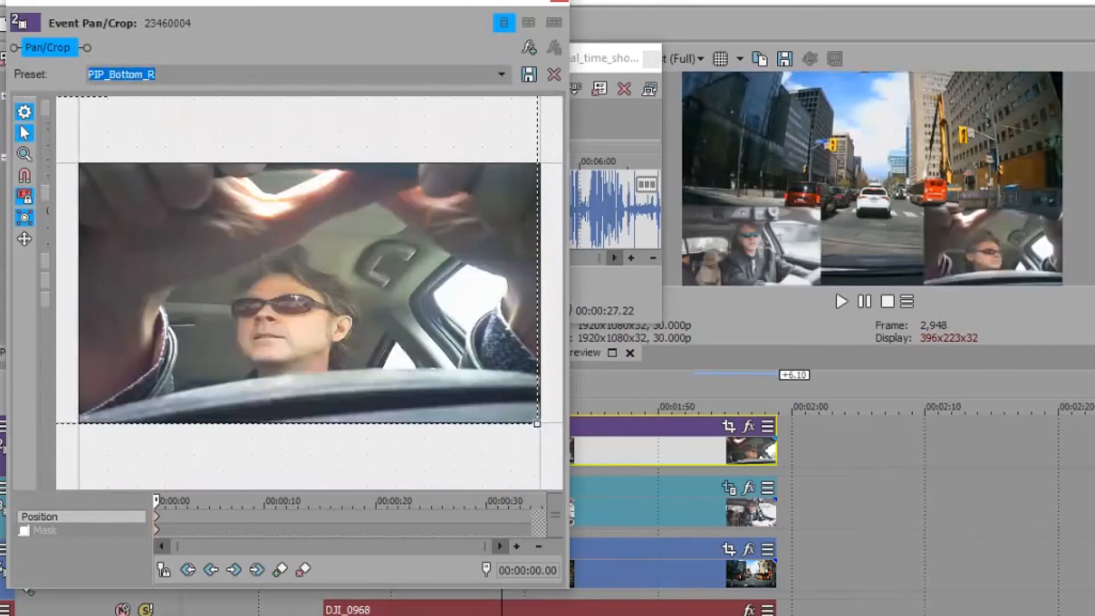
Play back the composite from about 00:01:47.02 to check the two insets, and close the Pan/Crop window.
left_click(619, 407)
key("space")
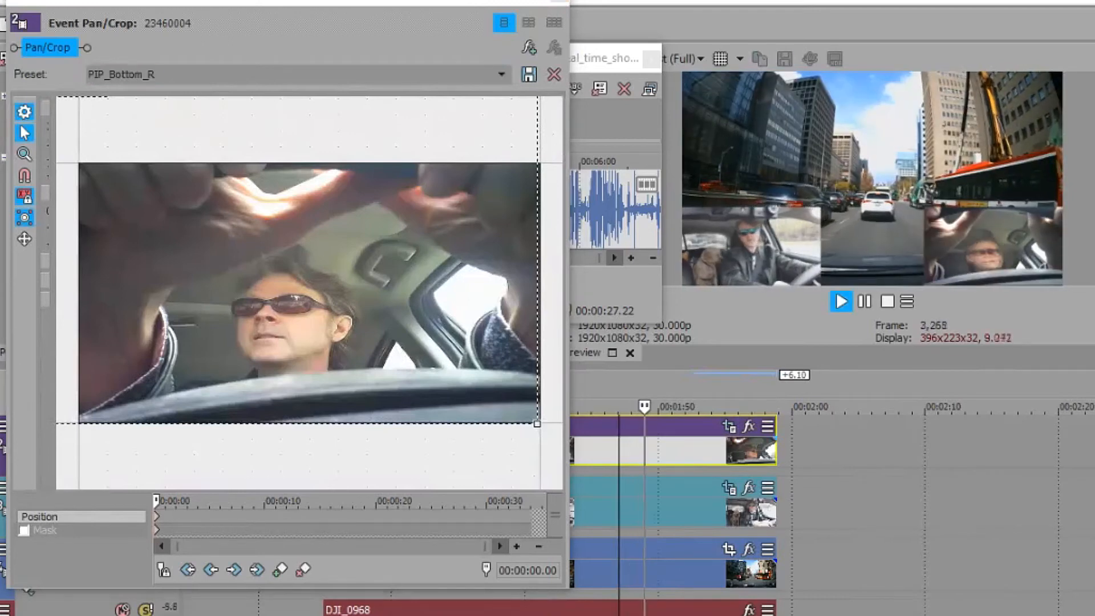
key("space")
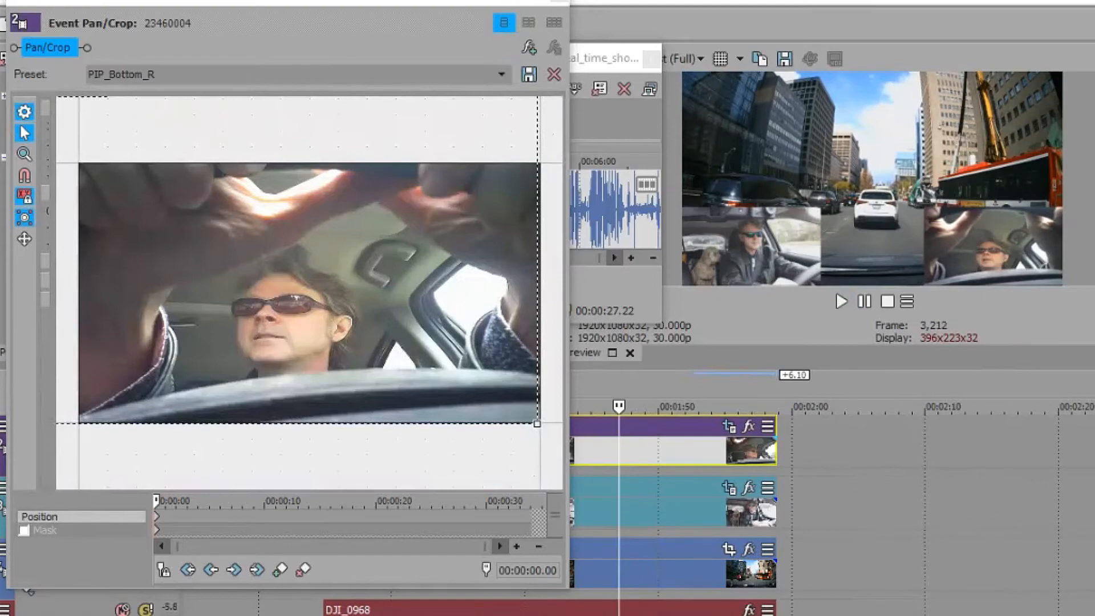
scroll(309, 293, "down", 3)
left_click(560, 1)
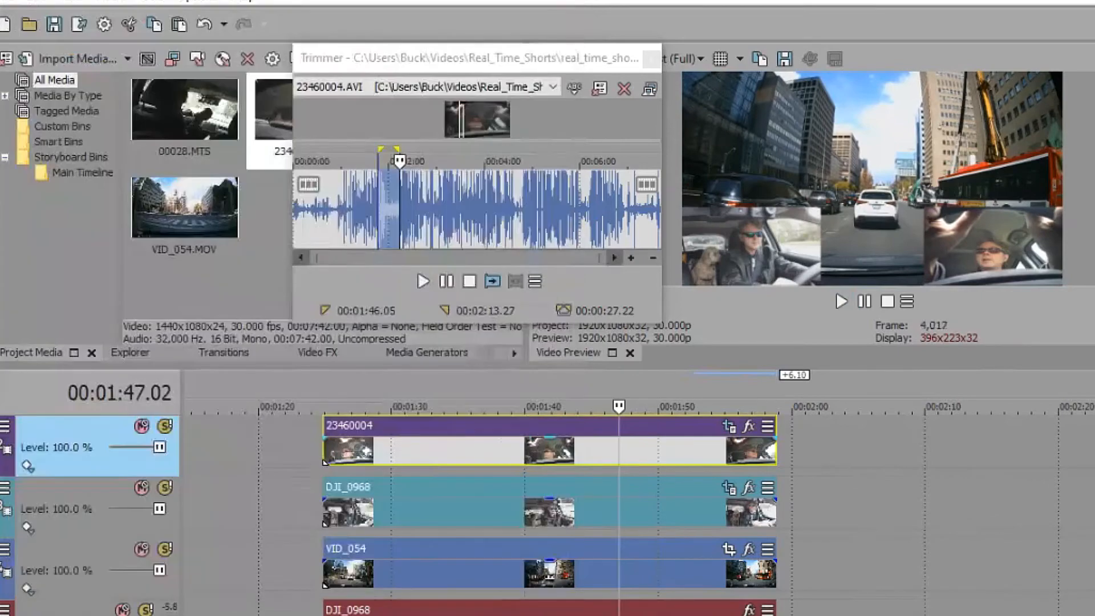
Open 00028.MTS in the Trimmer and select the range from about 00:00:39.11 to 00:01:02.09 as video only.
right_click(171, 108)
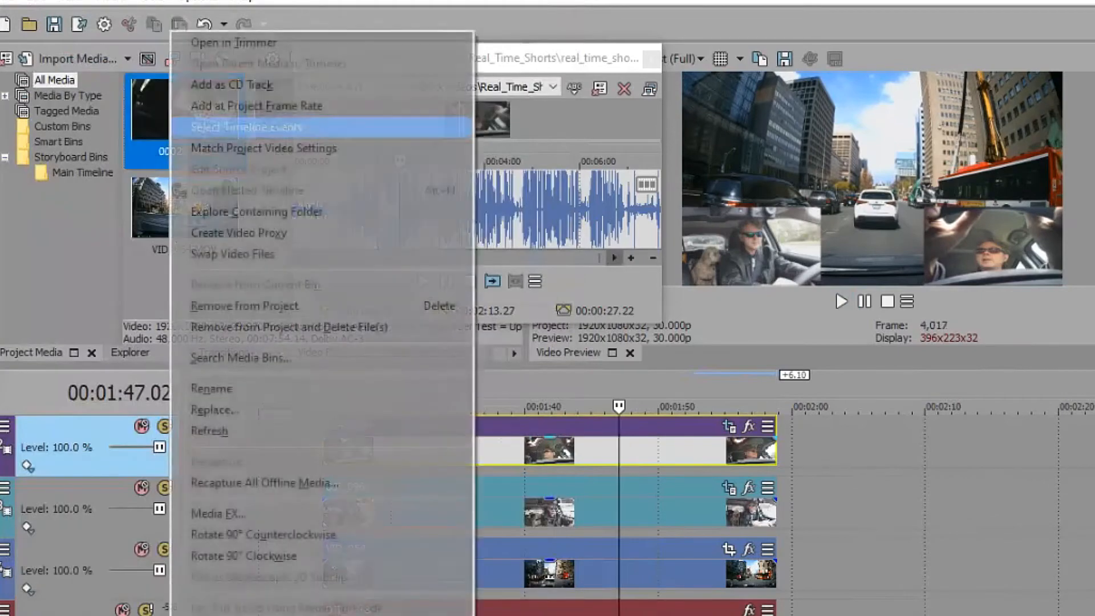
left_click(233, 43)
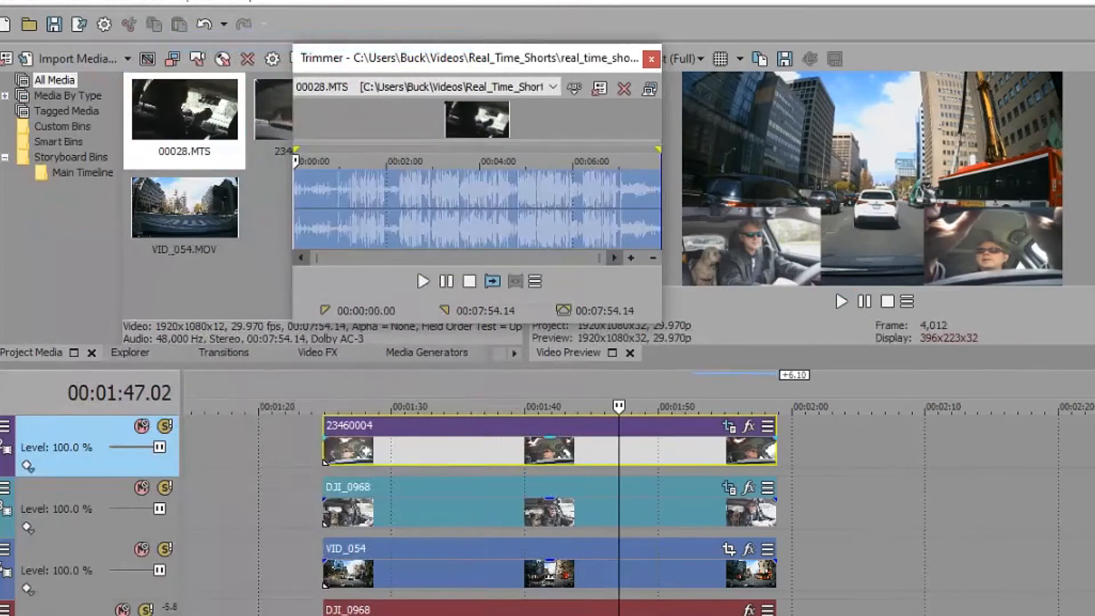
left_click_drag(333, 200, 335, 199)
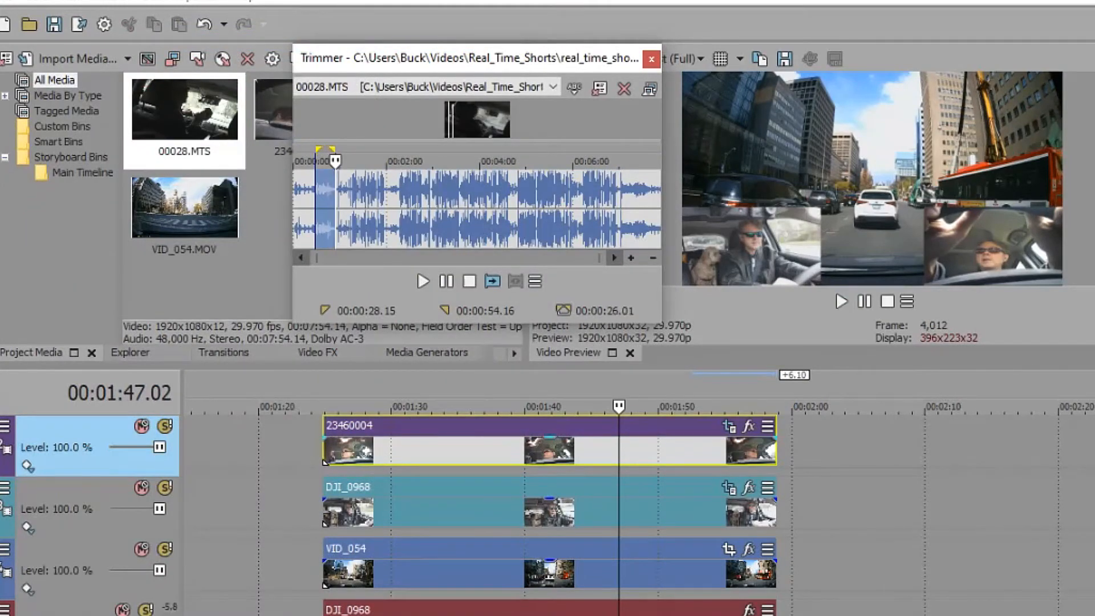
scroll(383, 209, "up", 4)
right_click(383, 209)
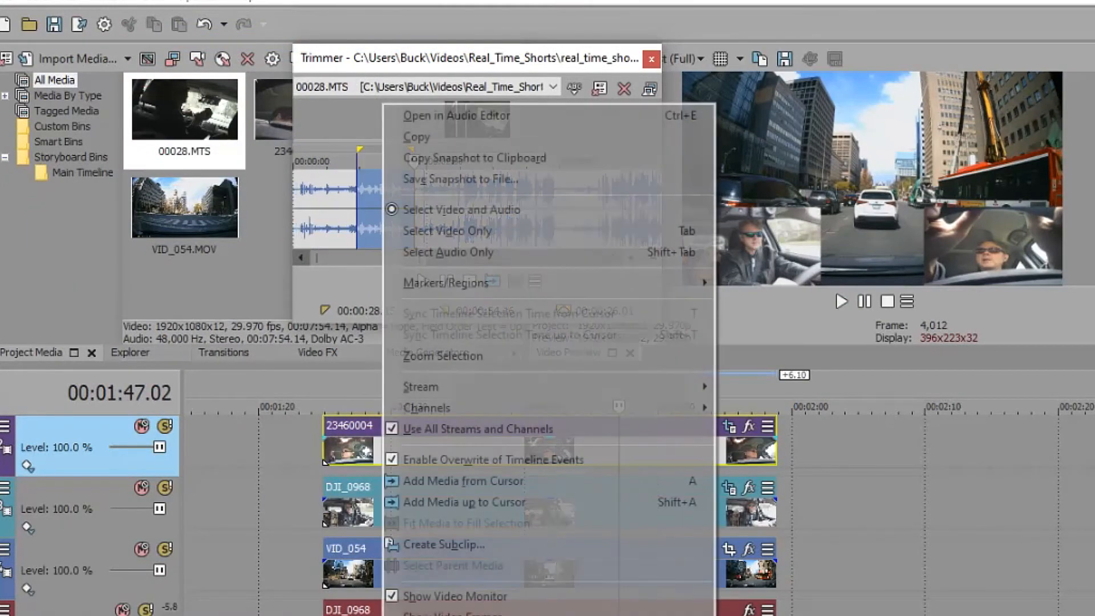
left_click(448, 230)
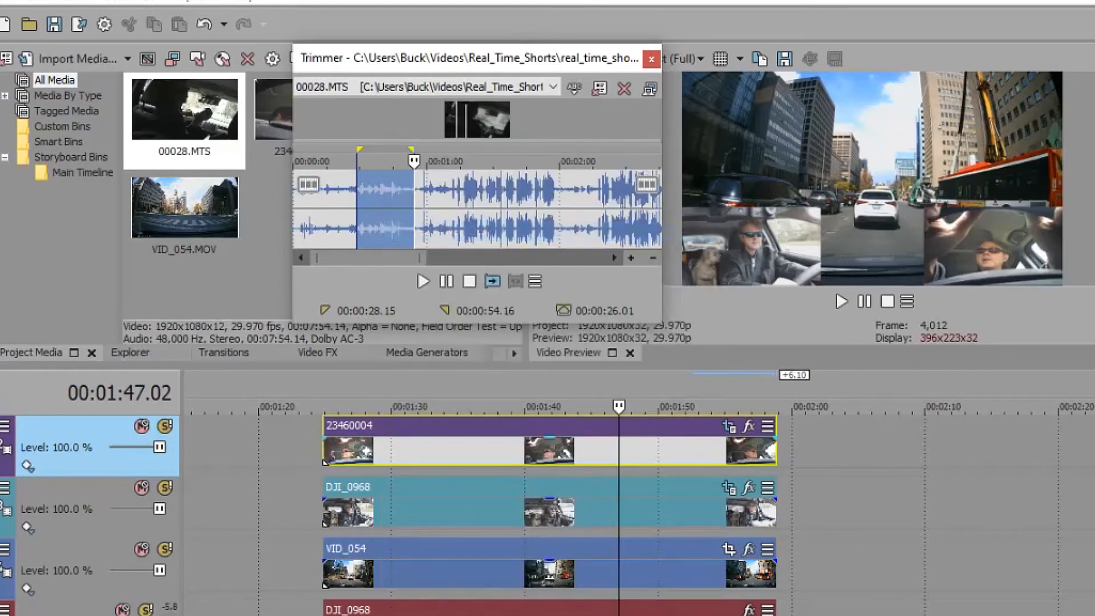
left_click_drag(380, 199, 431, 200)
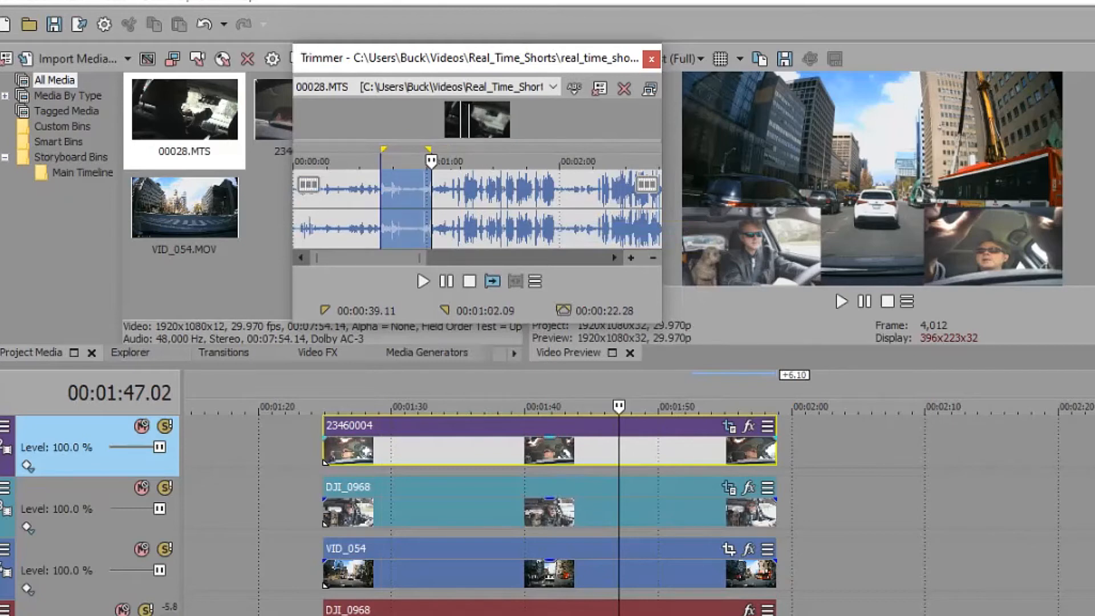
right_click(404, 200)
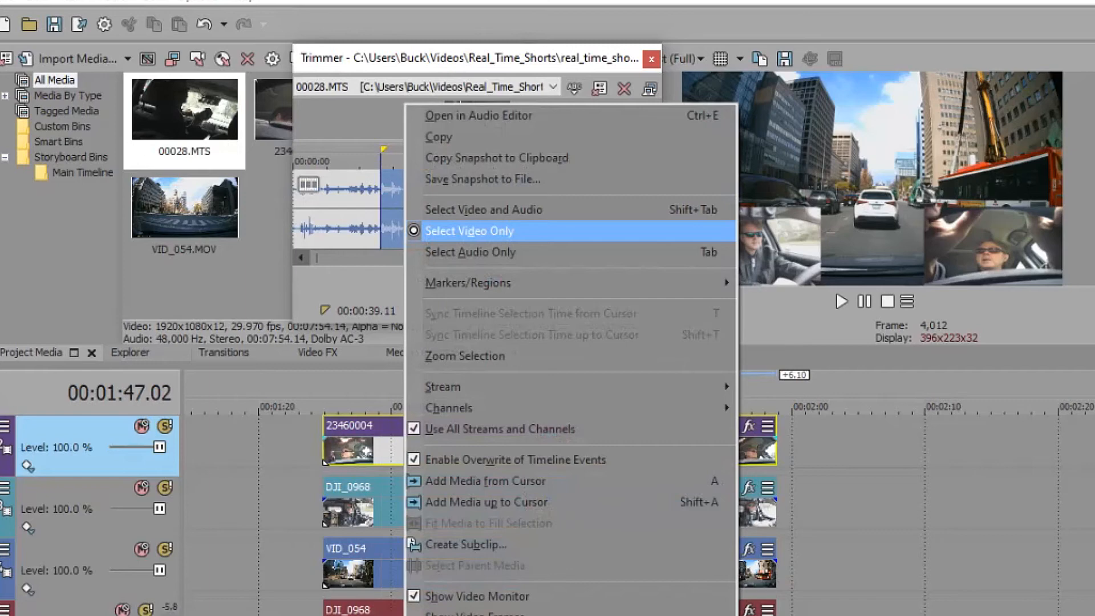
left_click(468, 231)
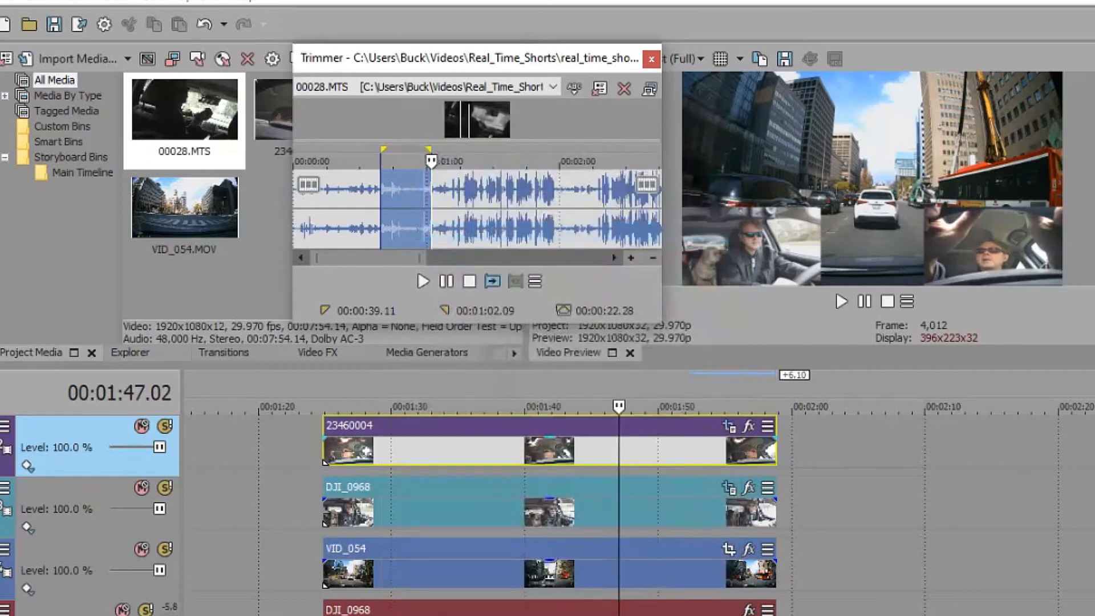
Place the 00028 selection on a new track above 23460004, matching its start, and extend the clip's end by 11.04 seconds.
left_click_drag(404, 200, 810, 445)
scroll(638, 513, "up", 1)
scroll(638, 513, "down", 1)
scroll(638, 513, "up", 1)
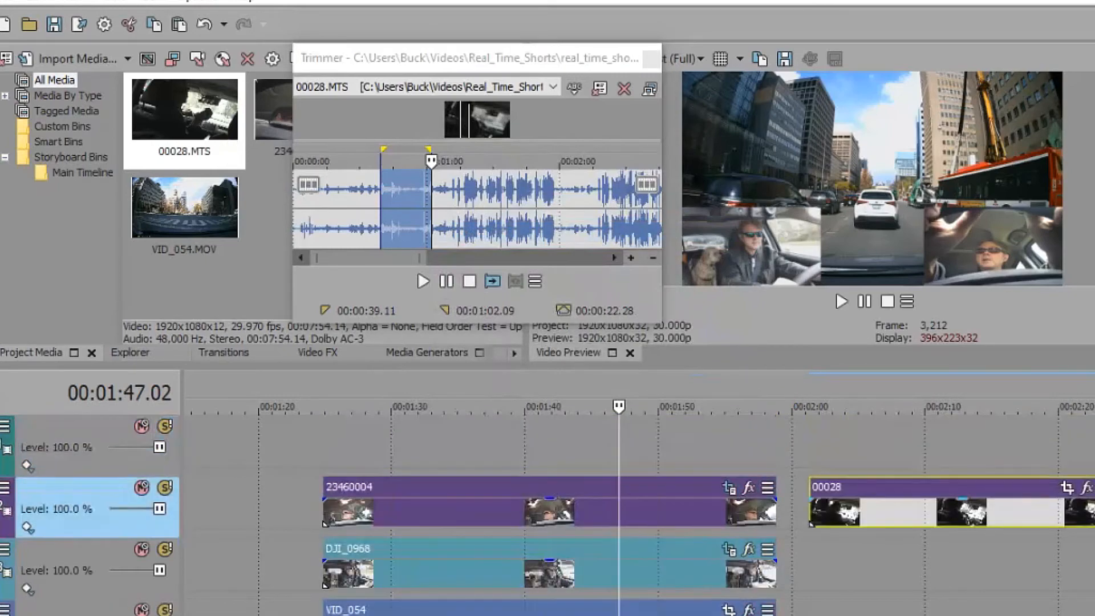
left_click_drag(827, 502, 343, 447)
left_click_drag(628, 448, 776, 448)
Apply the PIP_Top_right Pan/Crop preset to the 00028 clip and close the Pan/Crop window.
left_click(728, 426)
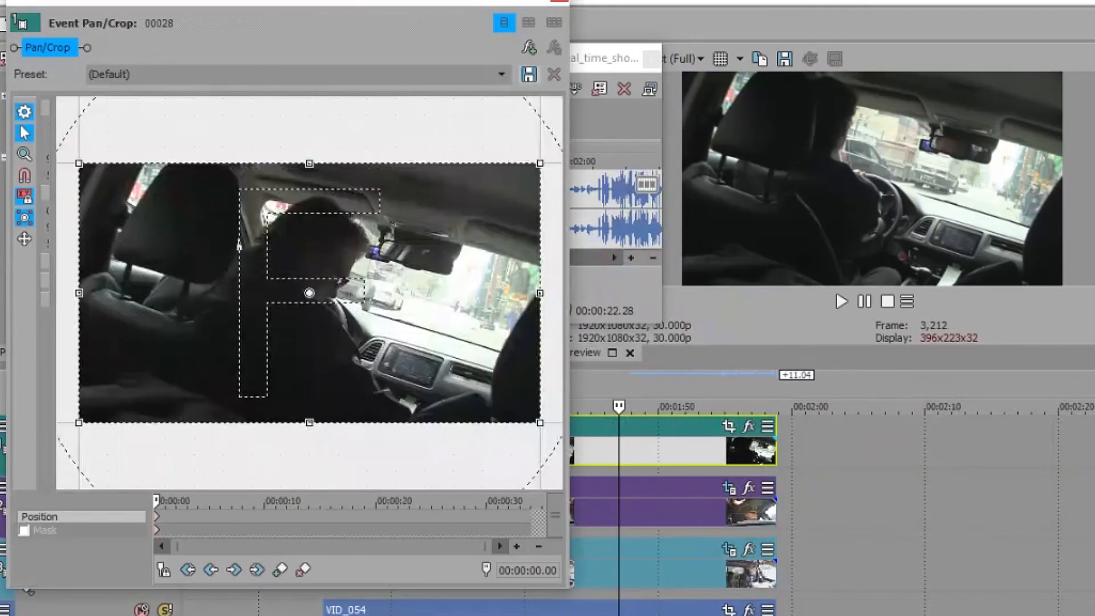
left_click(501, 74)
scroll(291, 228, "down", 7)
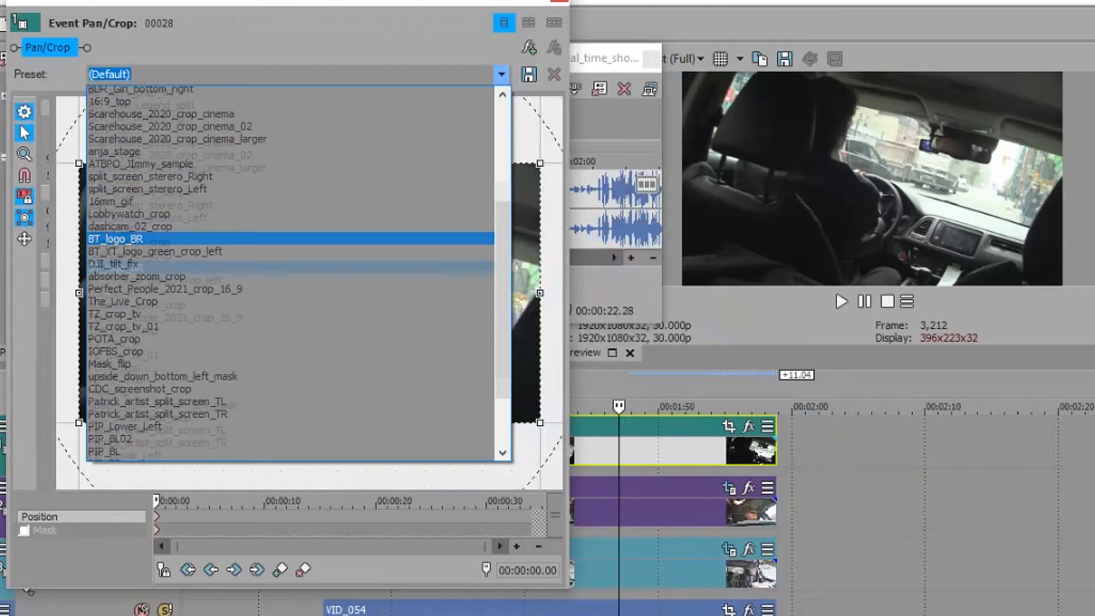
left_click(120, 418)
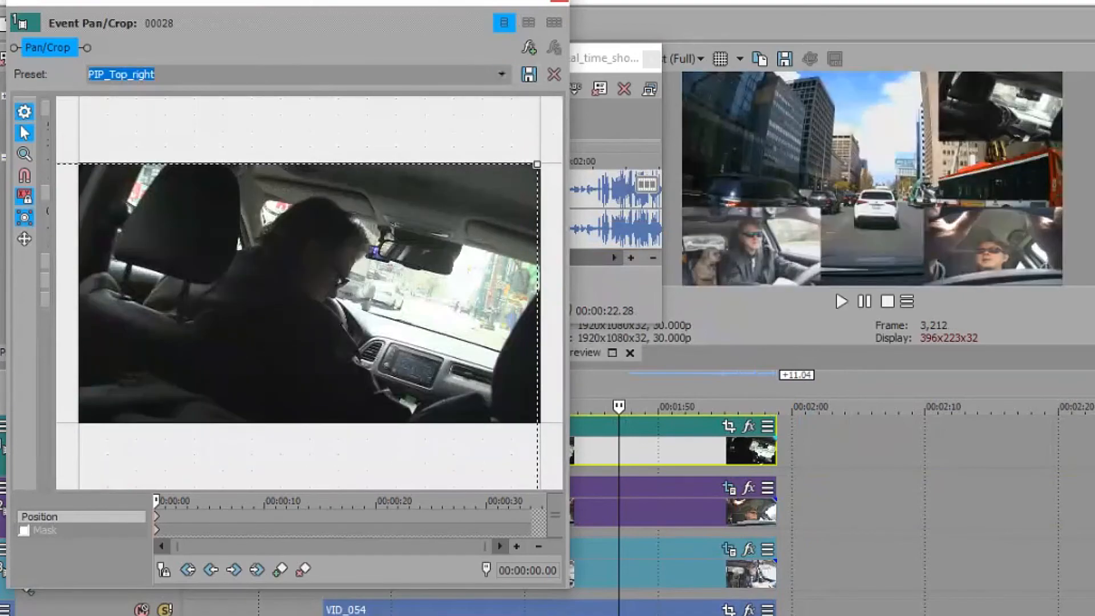
left_click(560, 2)
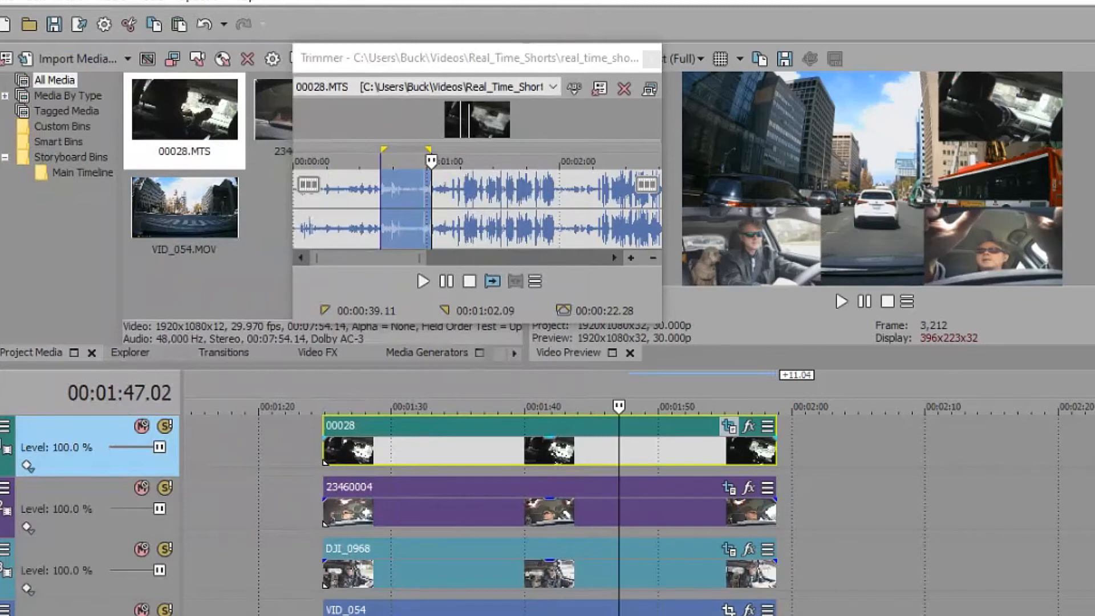
left_click(729, 426)
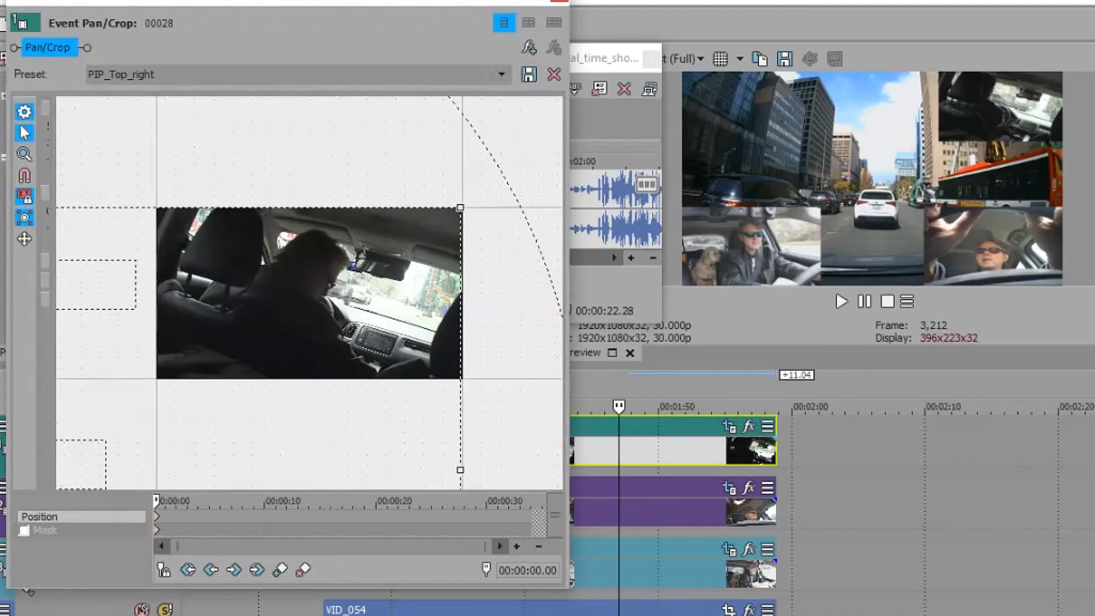
left_click(559, 2)
Play back the four-camera composite from about 00:01:27.09.
left_click(355, 450)
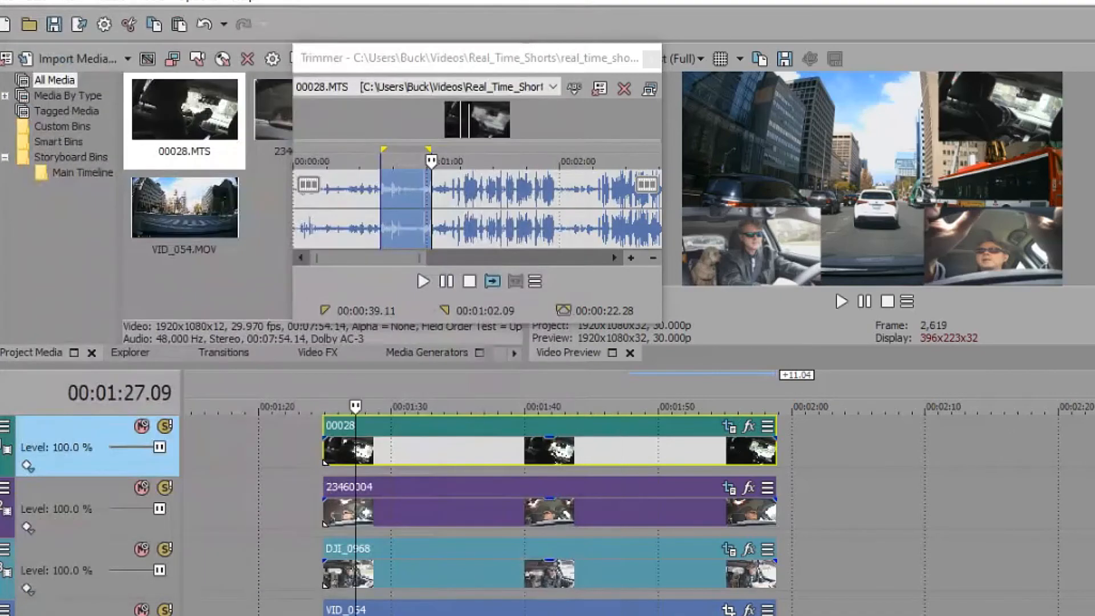
key("space")
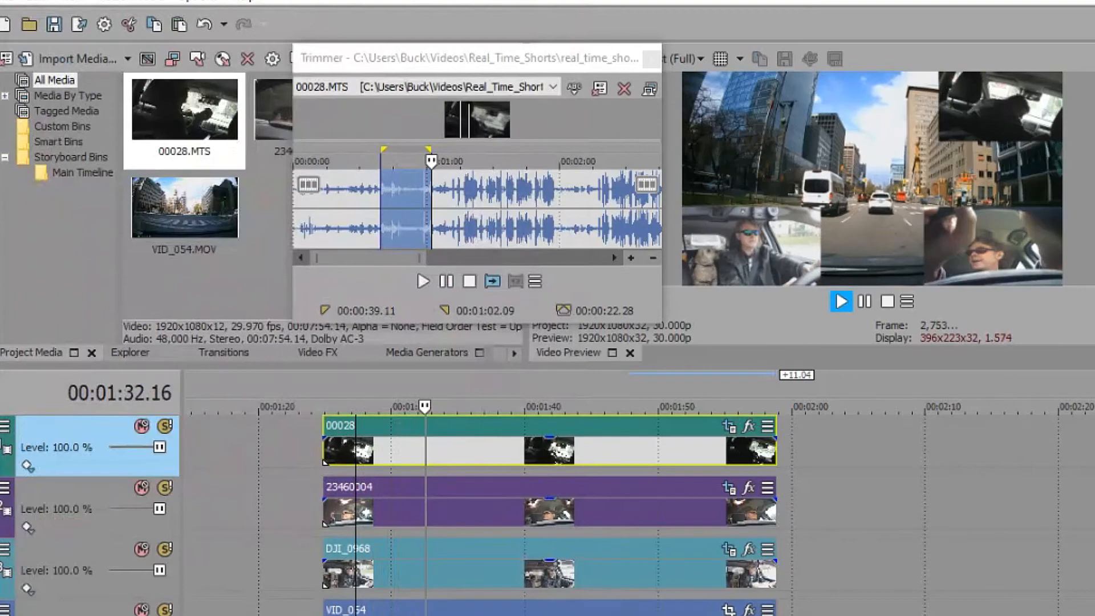
key("space")
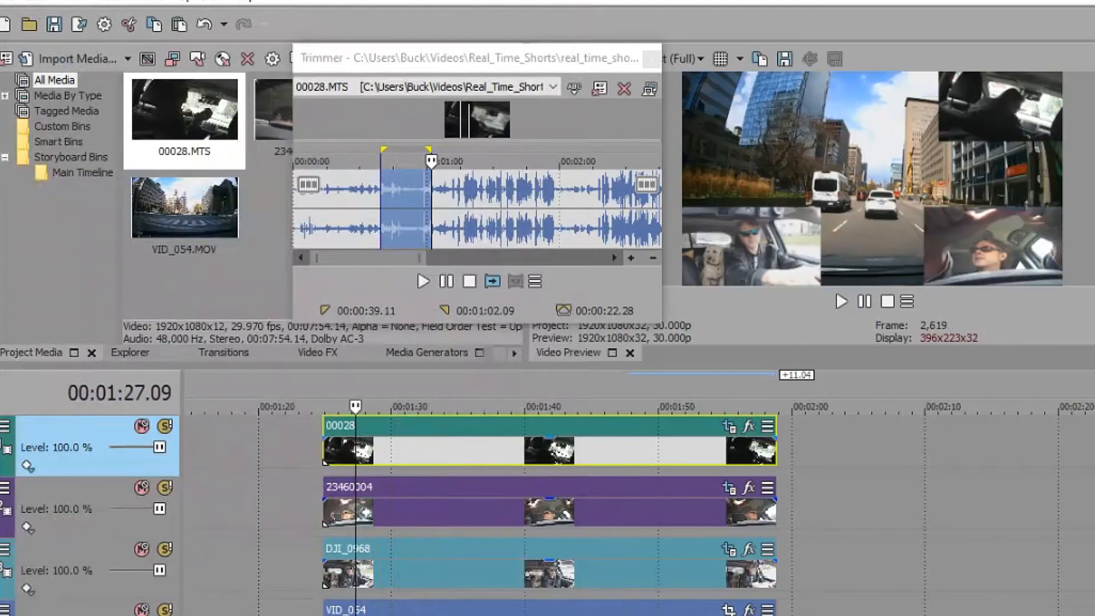
Move the Trimmer window away from the preview and mute the DJI_0968 audio track.
left_click_drag(565, 60, 291, 56)
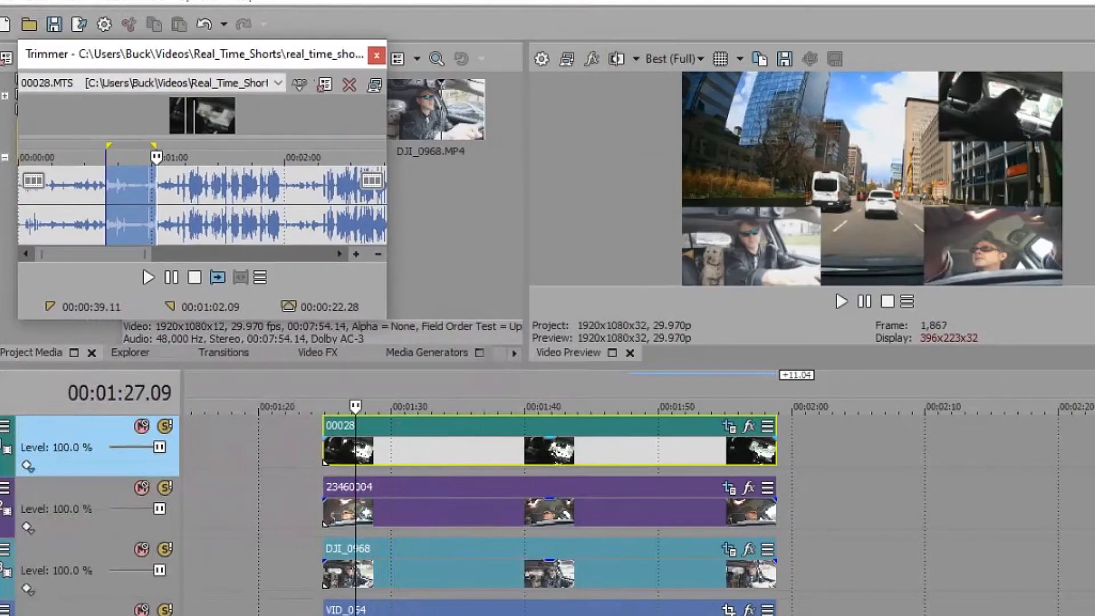
left_click(470, 448)
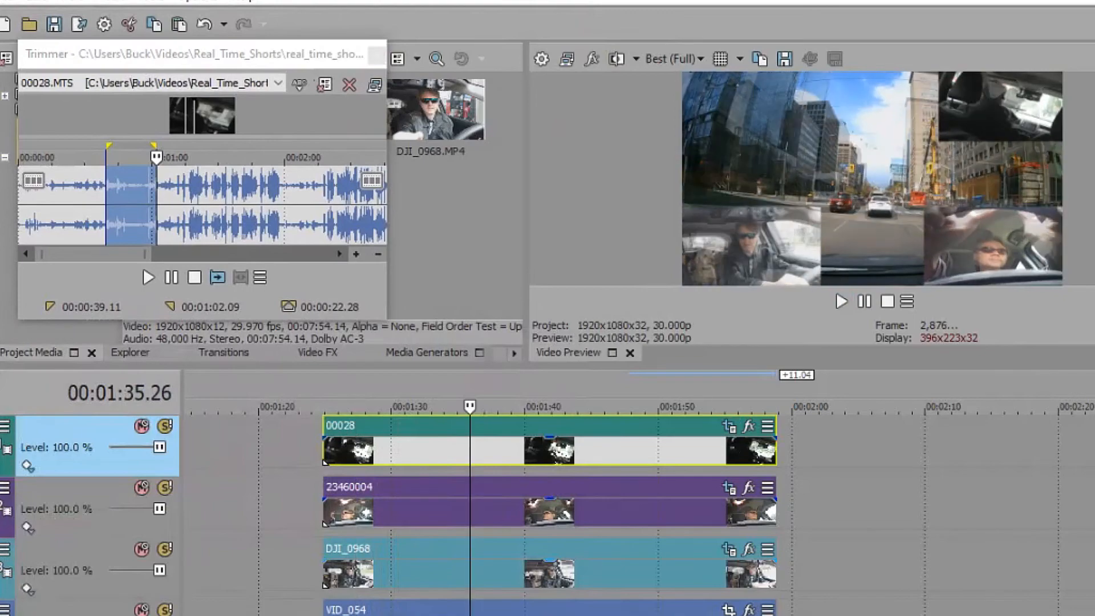
scroll(550, 514, "down", 2)
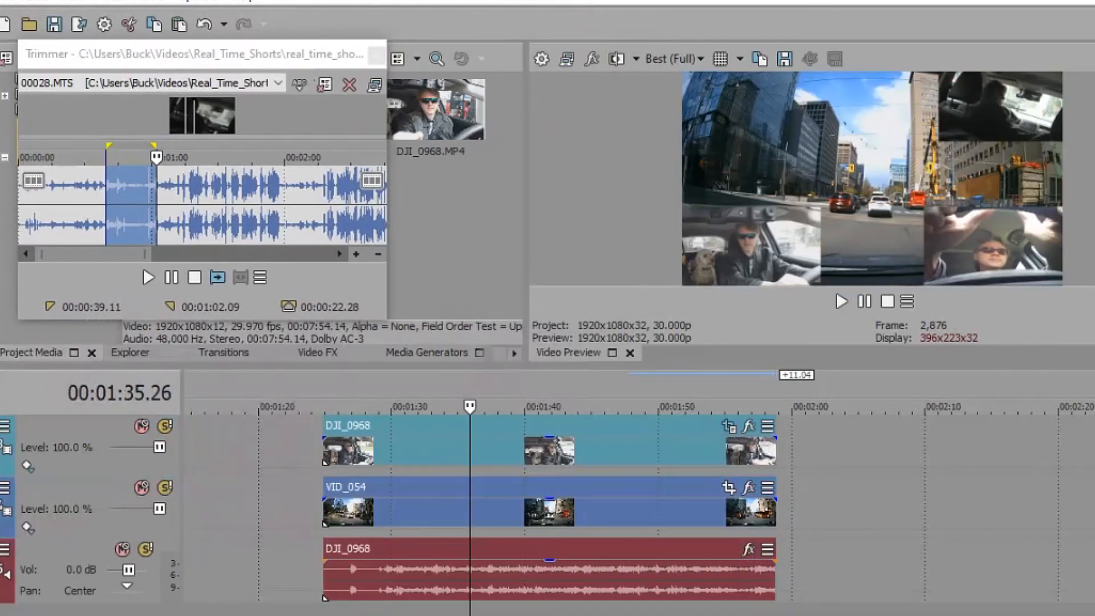
left_click(122, 549)
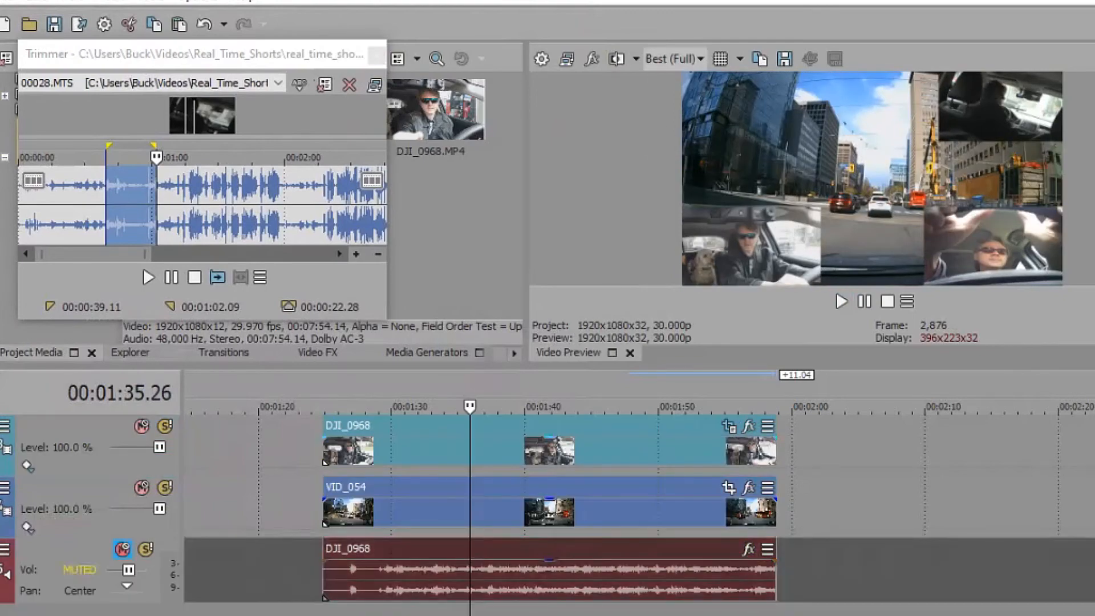
Set the video preview quality to Draft (Half) and play back the composite from about 00:01:36.24.
left_click(673, 59)
mouse_move(684, 100)
mouse_move(679, 79)
left_click(777, 121)
key("space")
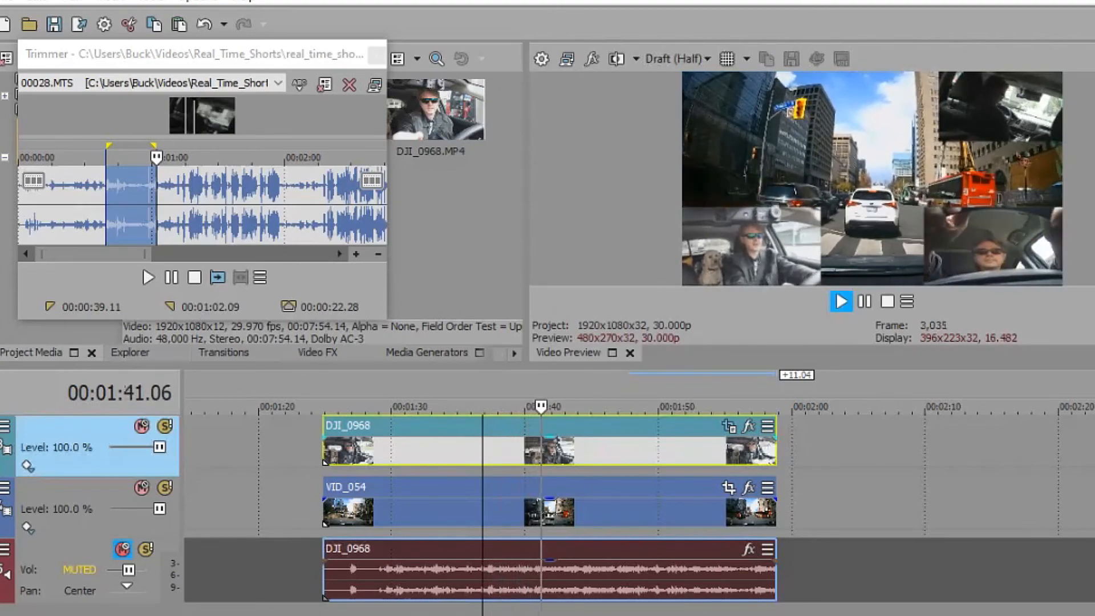
key("space")
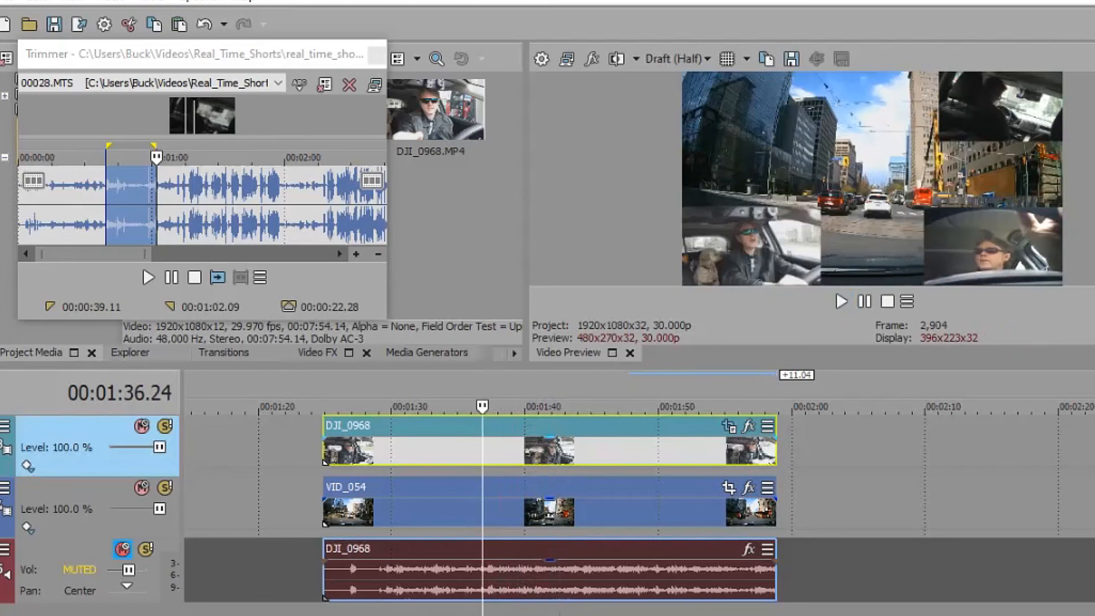
Close the Trimmer and review the DJI_0968 video clip's Pan/Crop settings.
left_click(377, 54)
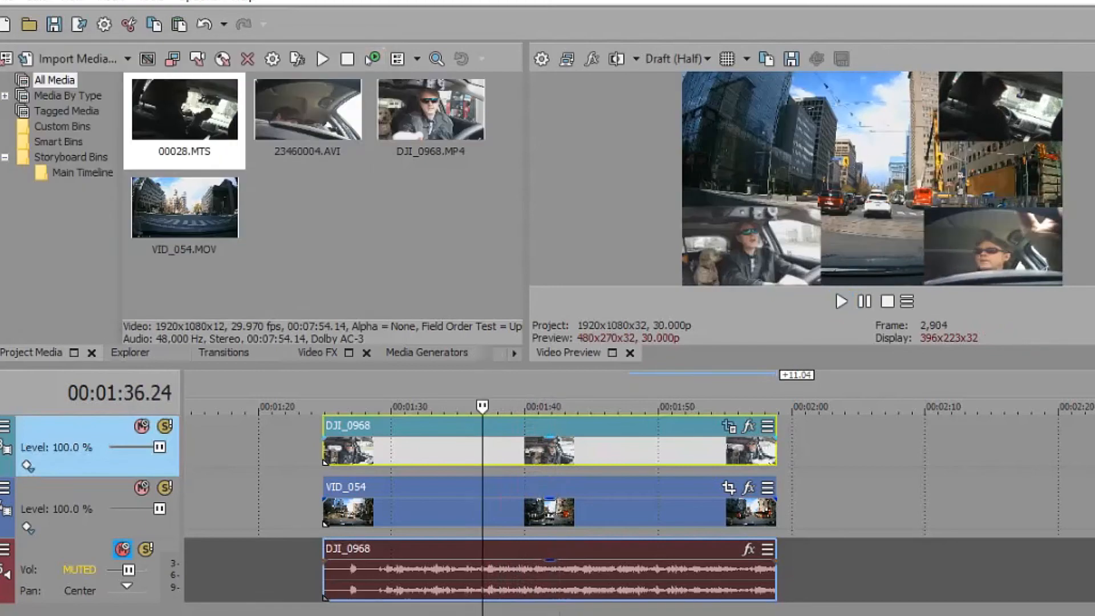
left_click(729, 426)
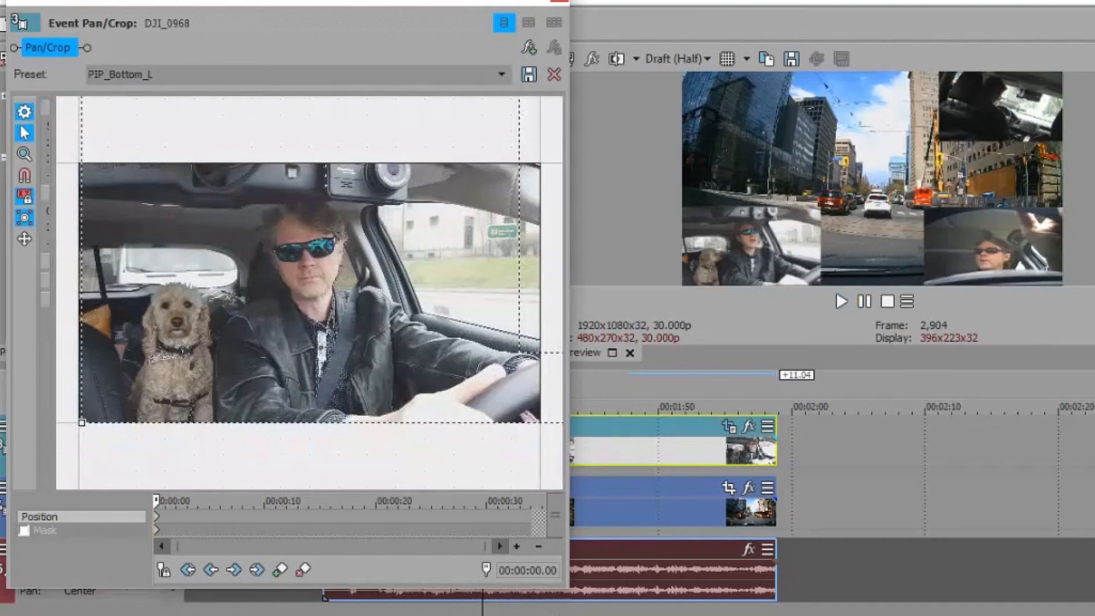
left_click(560, 1)
scroll(547, 513, "up", 2)
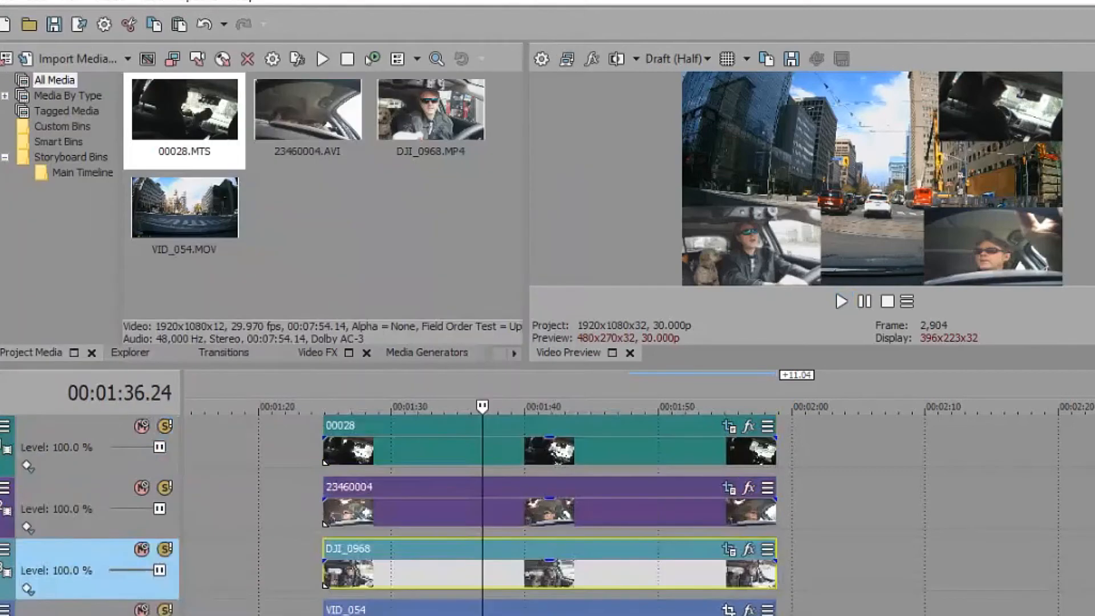
Apply the PIP_Top_R Pan/Crop preset to the 00028 video clip.
left_click(729, 426)
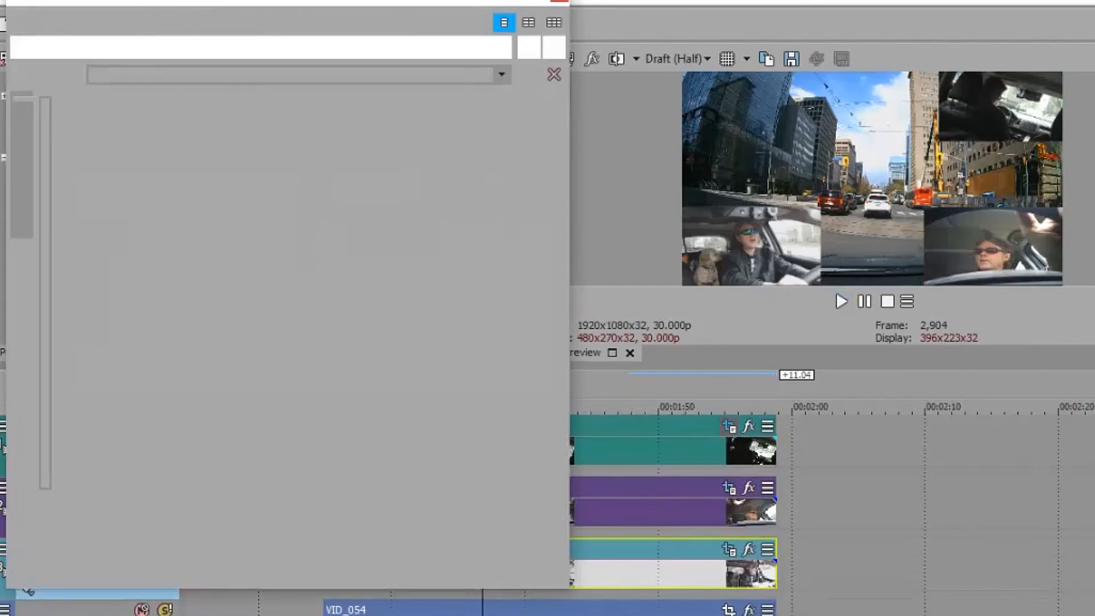
left_click(501, 75)
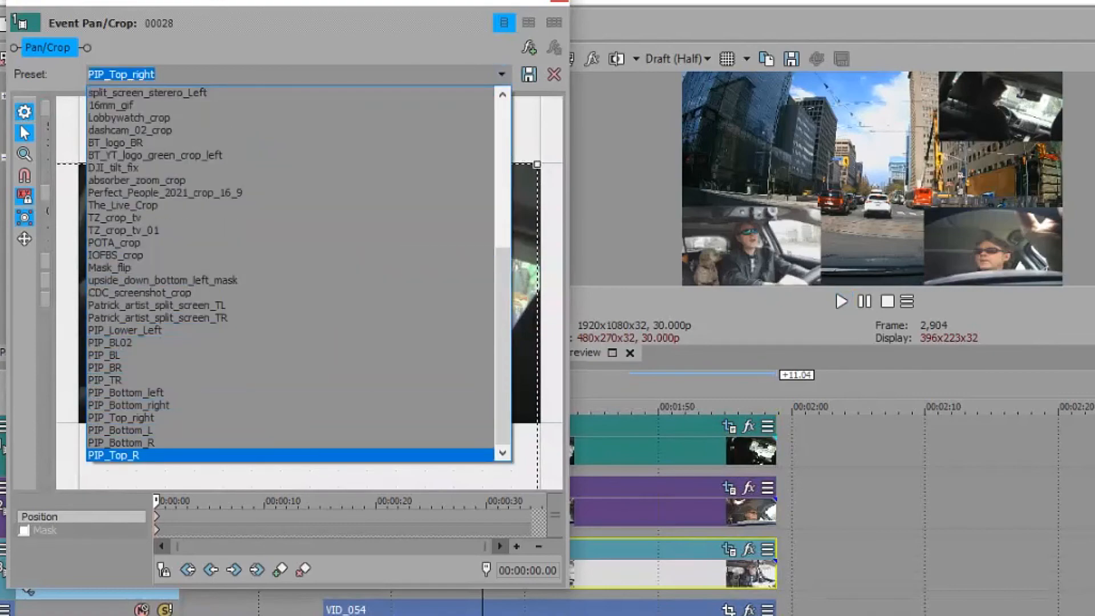
left_click(113, 456)
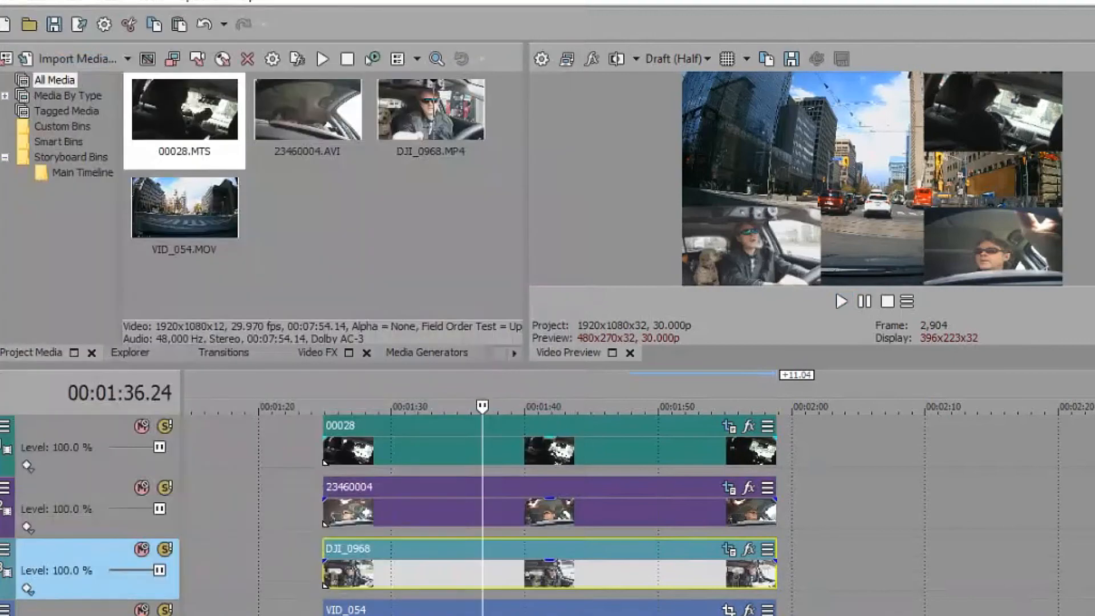
Review the 00028 clip's Pan/Crop framing and its list of saved presets.
left_click(729, 425)
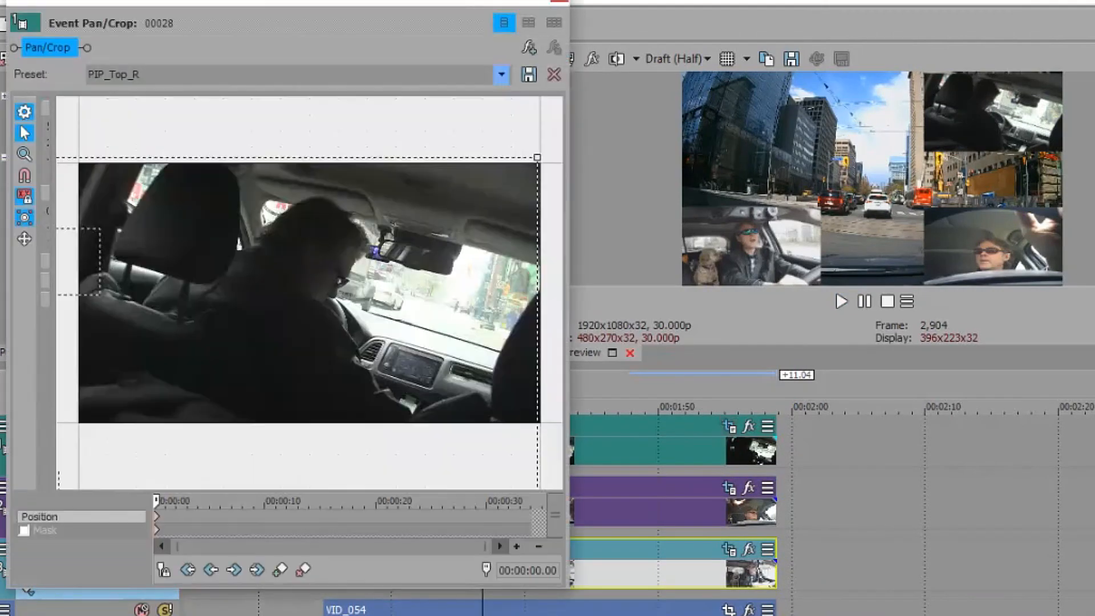
left_click(501, 74)
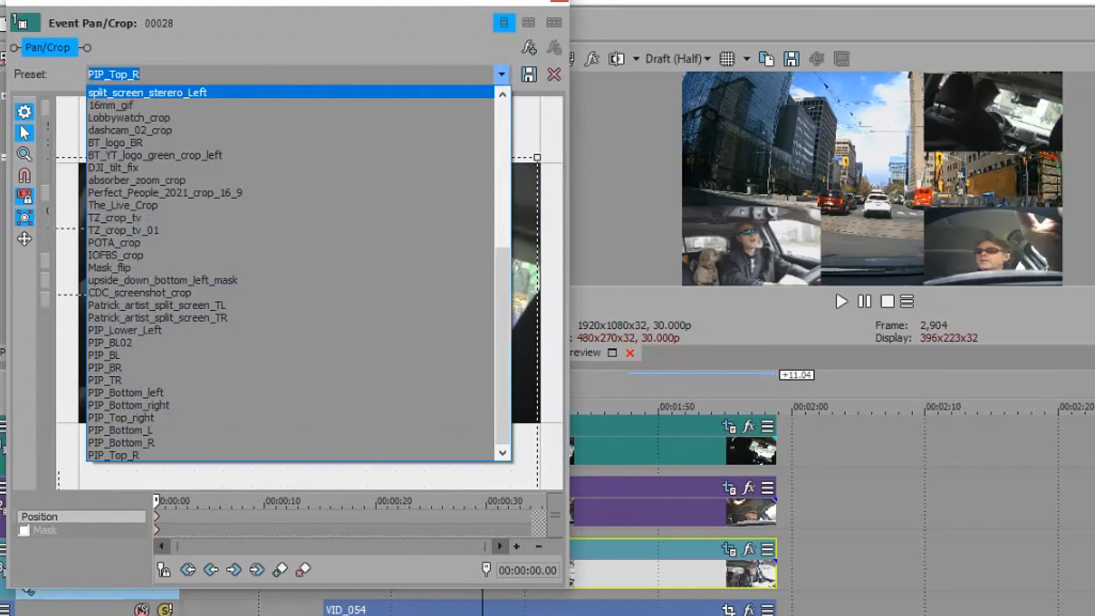
key("Escape")
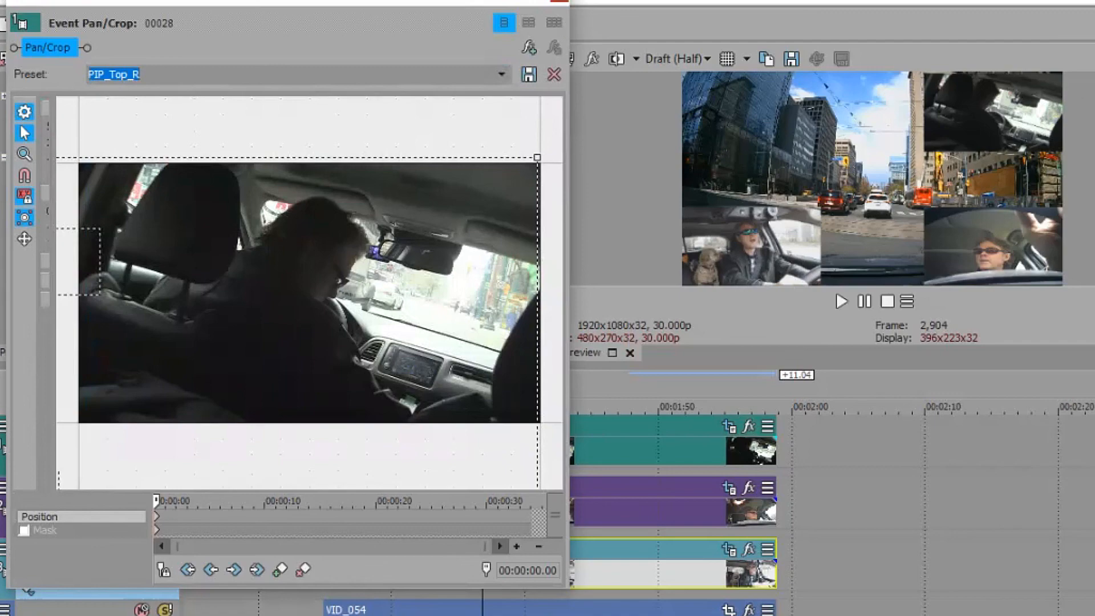
key("alt+F4")
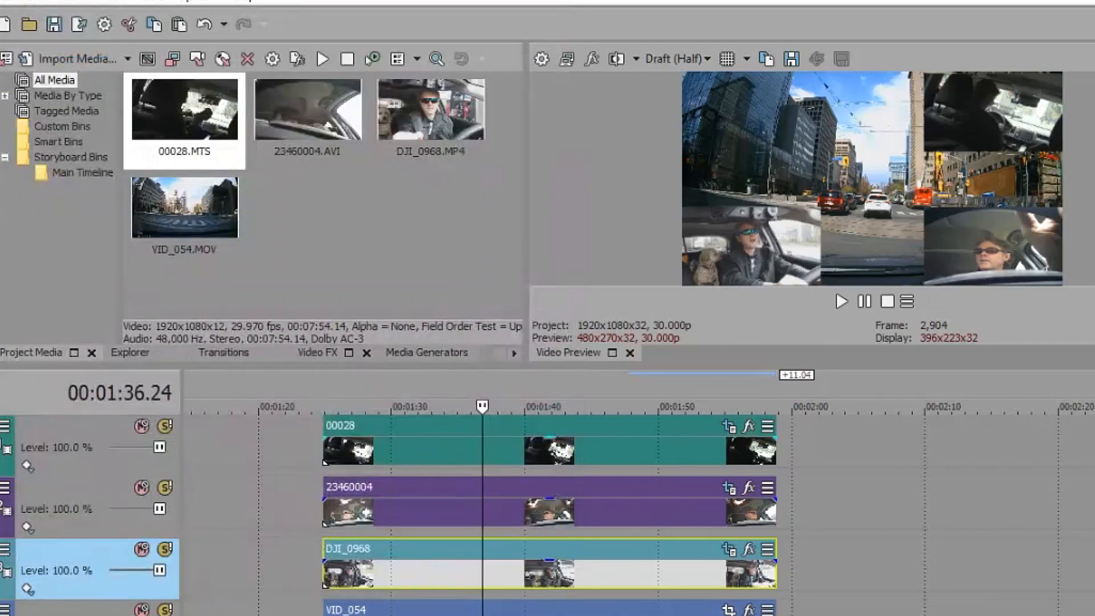